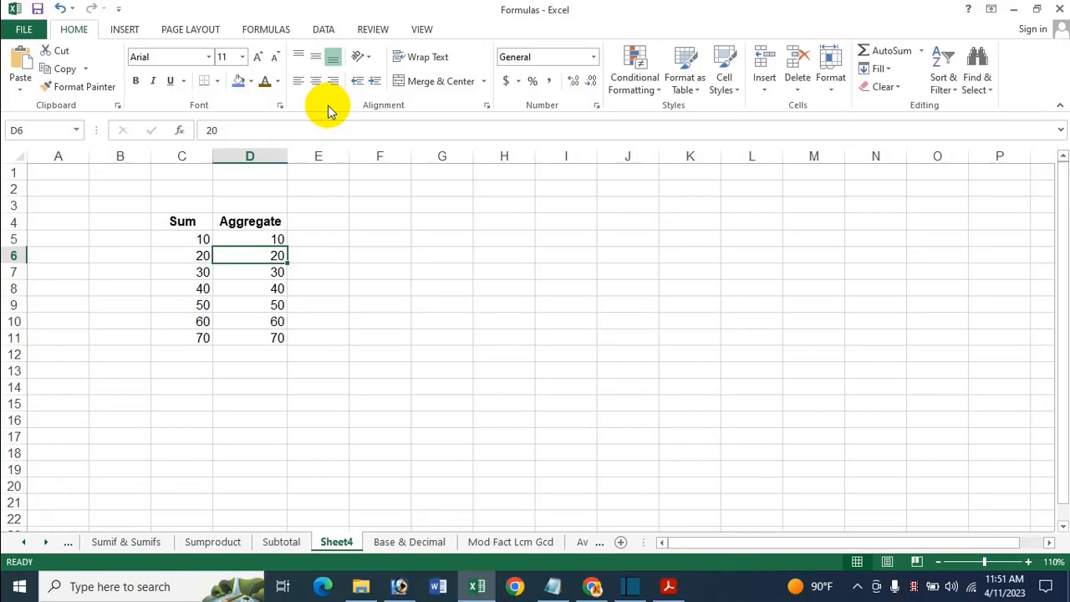
Enter the formula =SUM(C5:C11) in cell C12 beneath the Sum column.
{"action": "left_click", "coordinate": [187, 356]}
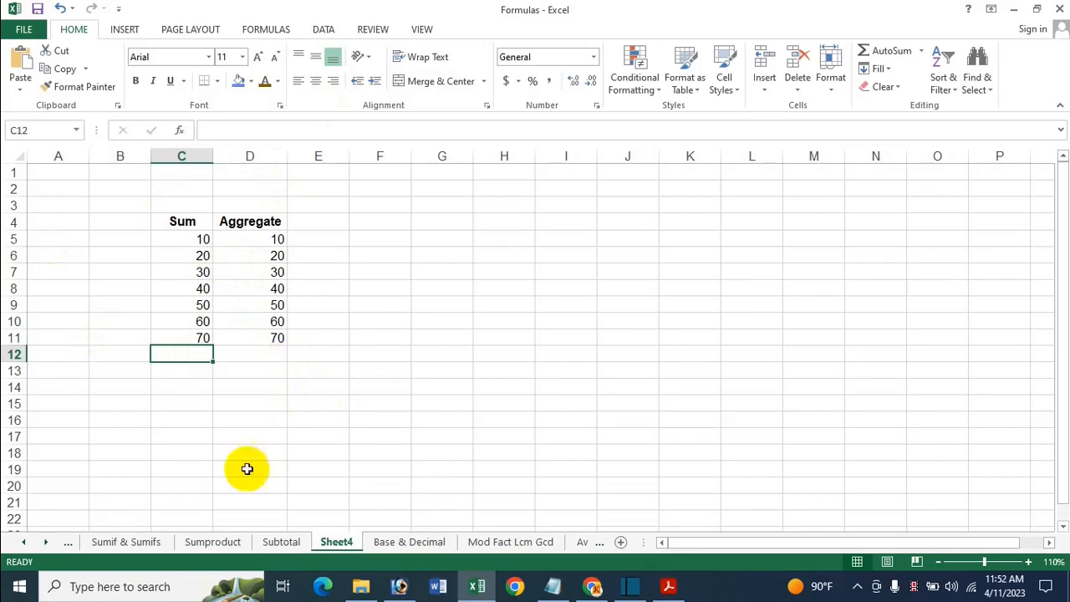
{"action": "left_click", "coordinate": [203, 579]}
{"action": "key", "text": "Escape"}
{"action": "type", "text": "="}
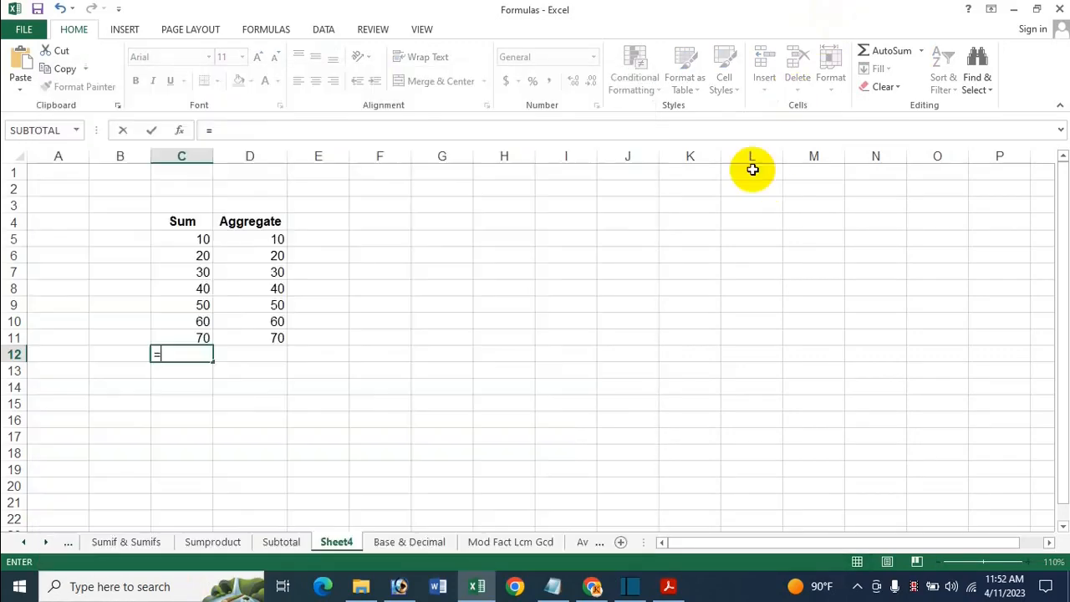
{"action": "type", "text": "Sum"}
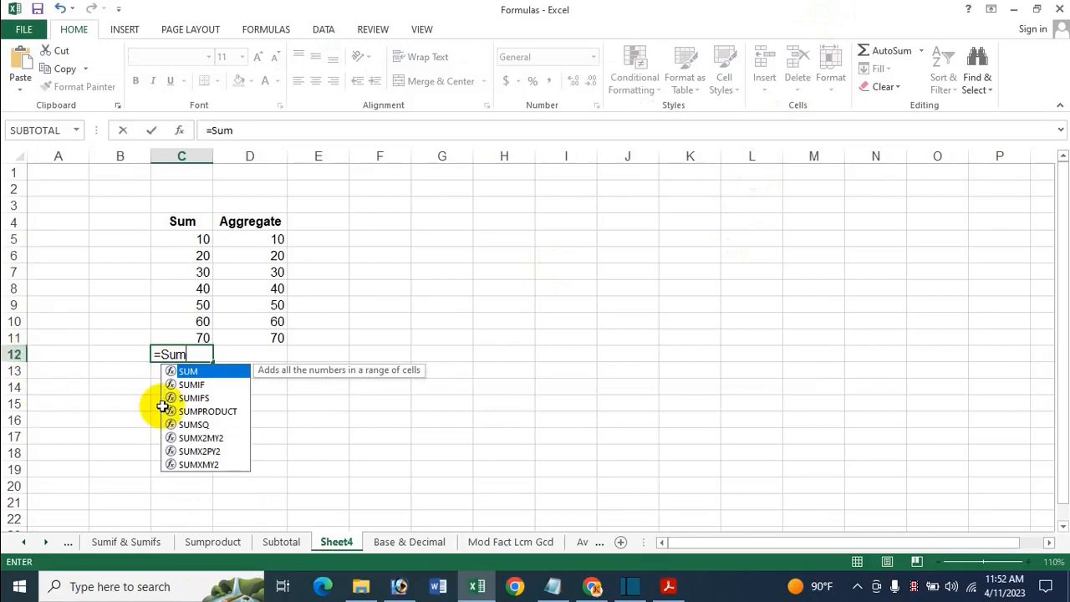
{"action": "double_click", "coordinate": [188, 371]}
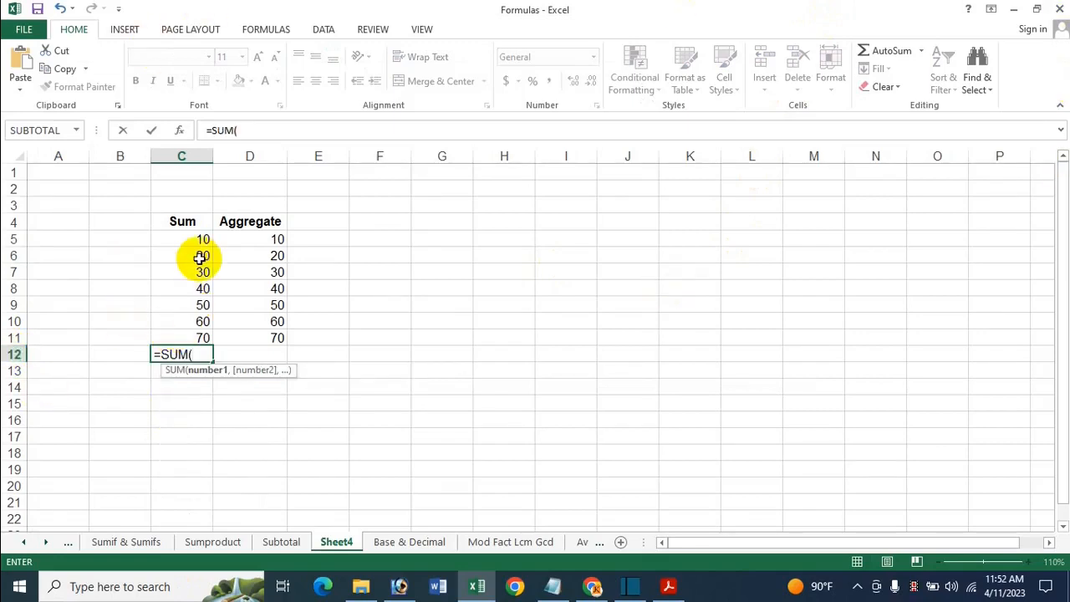
{"action": "left_click_drag", "start_coordinate": [182, 239], "coordinate": [209, 334]}
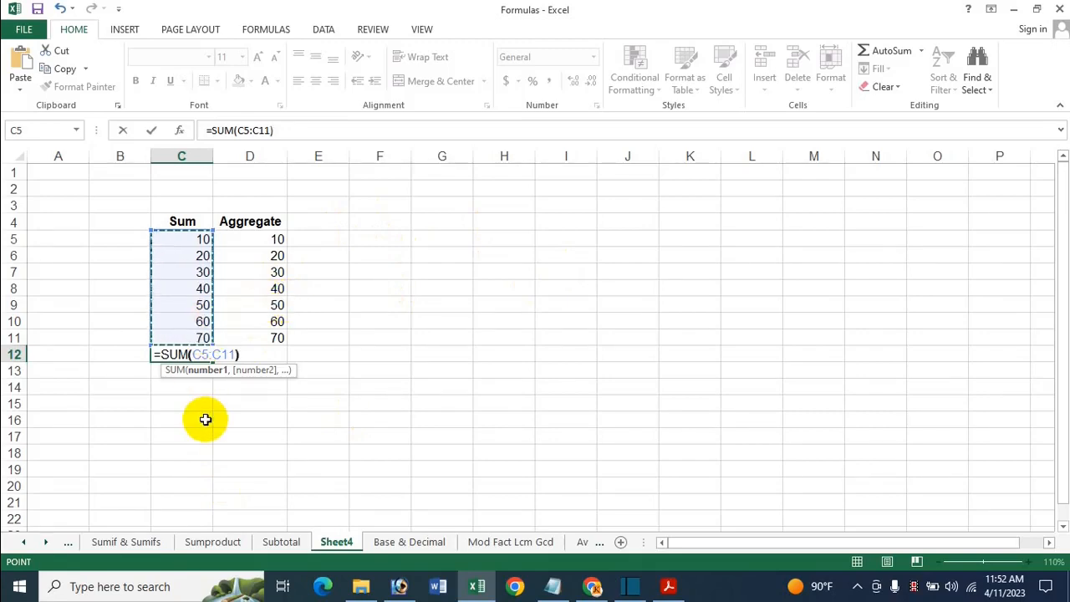
{"action": "key", "text": "Return"}
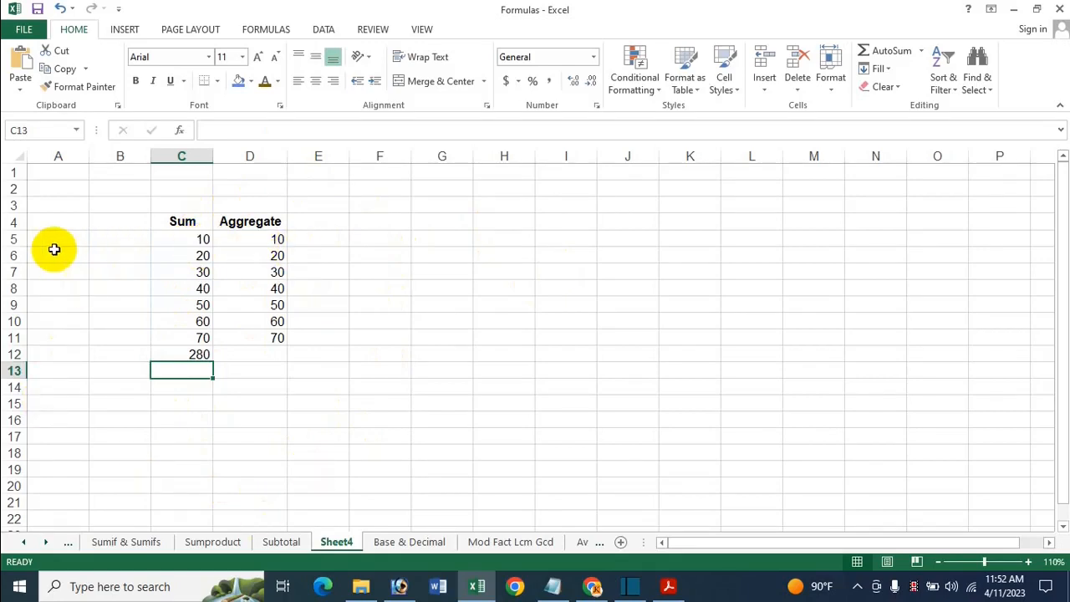
Begin an AGGREGATE formula in cell D12 with function number 9 (SUM).
{"action": "left_click", "coordinate": [226, 368]}
{"action": "key", "text": "Up"}
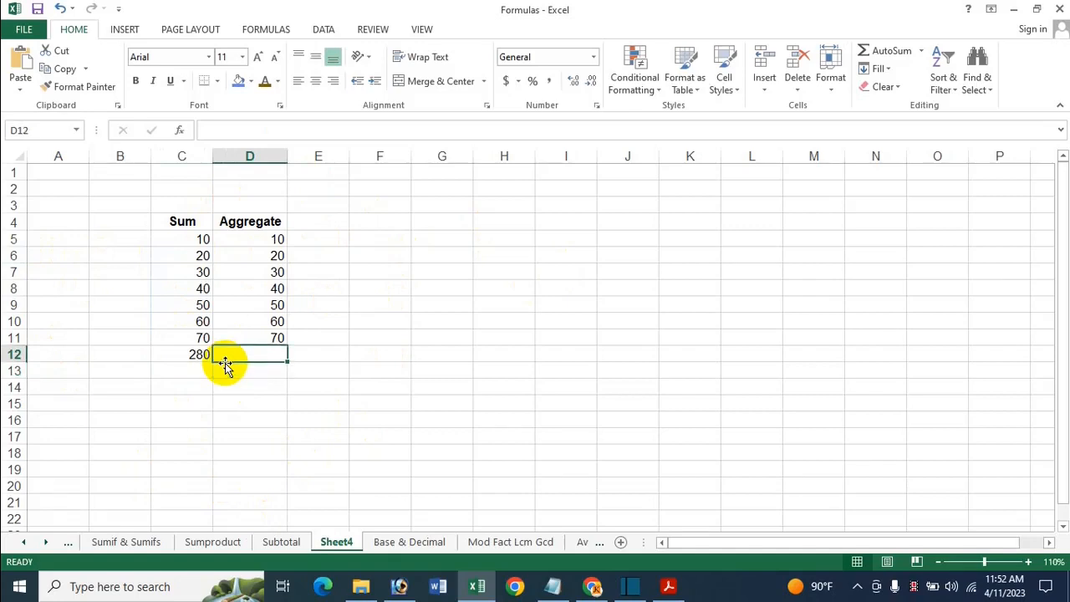
{"action": "type", "text": "="}
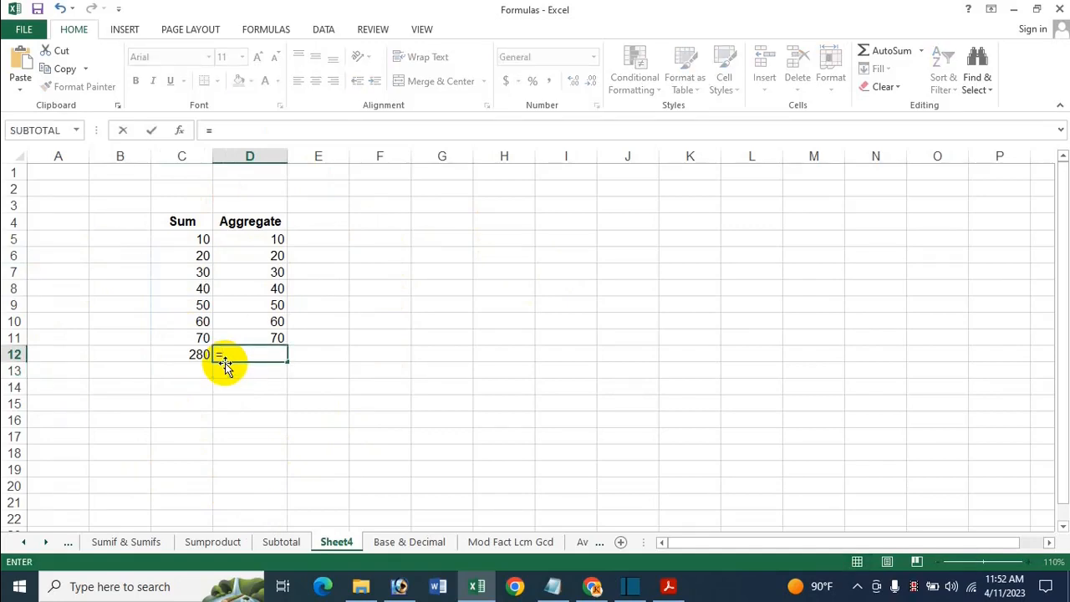
{"action": "type", "text": "A"}
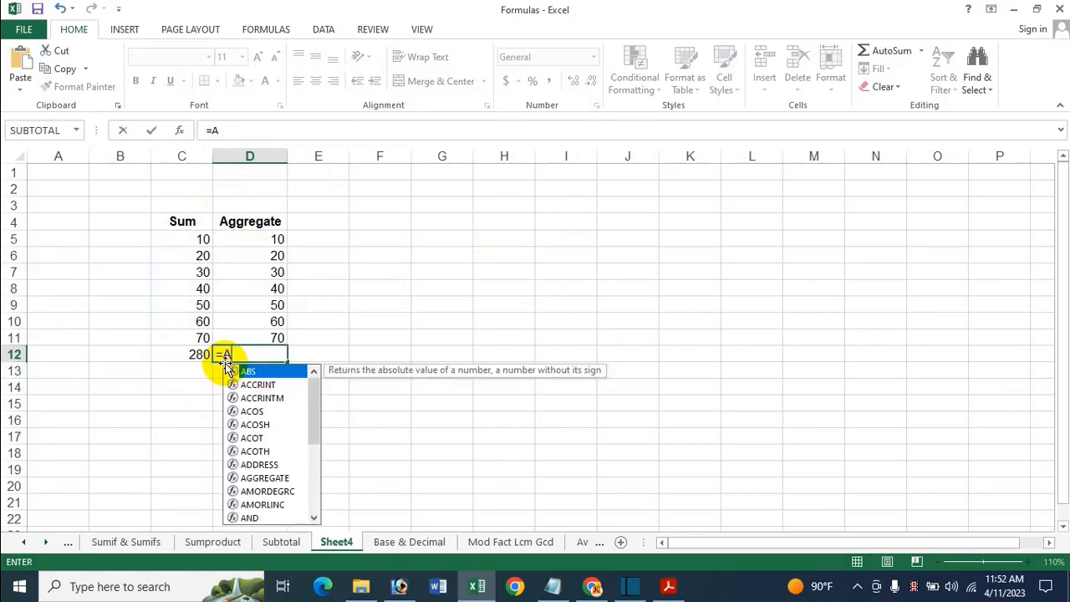
{"action": "type", "text": "ggre"}
{"action": "double_click", "coordinate": [226, 368]}
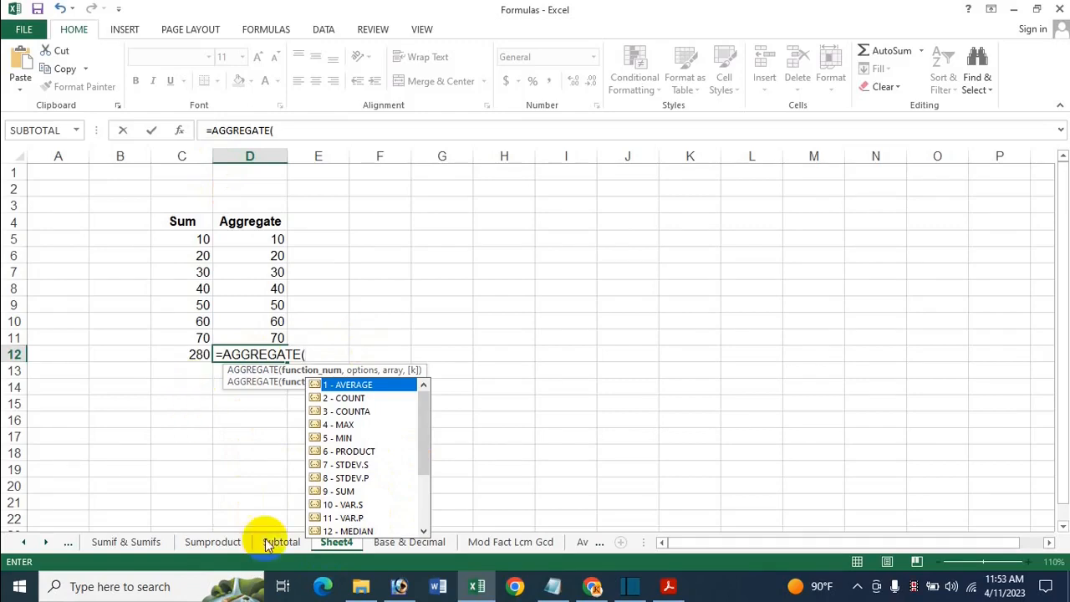
{"action": "left_click", "coordinate": [364, 492]}
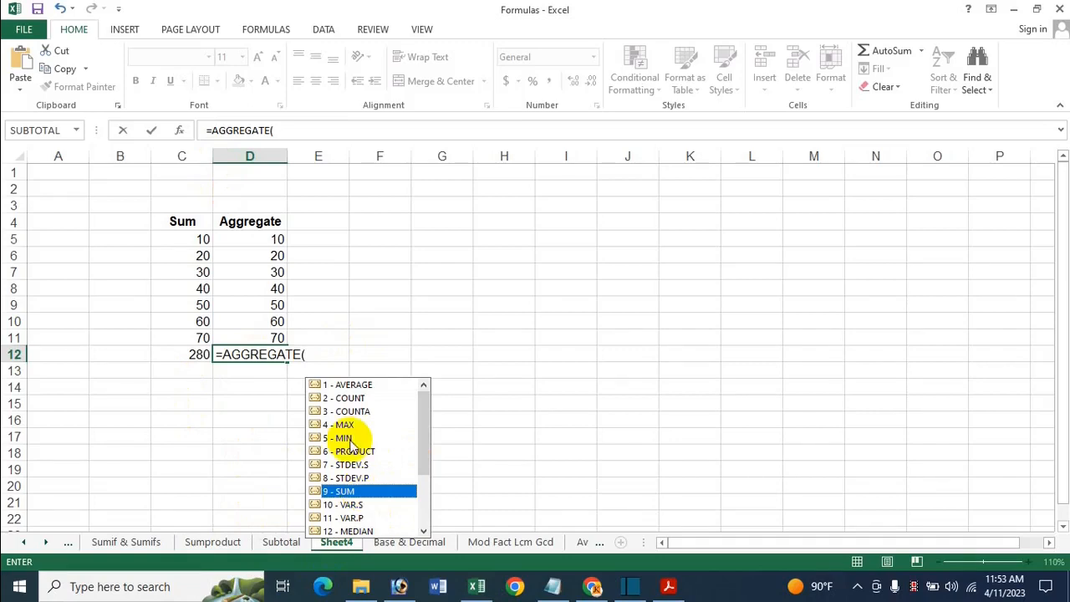
{"action": "double_click", "coordinate": [387, 491]}
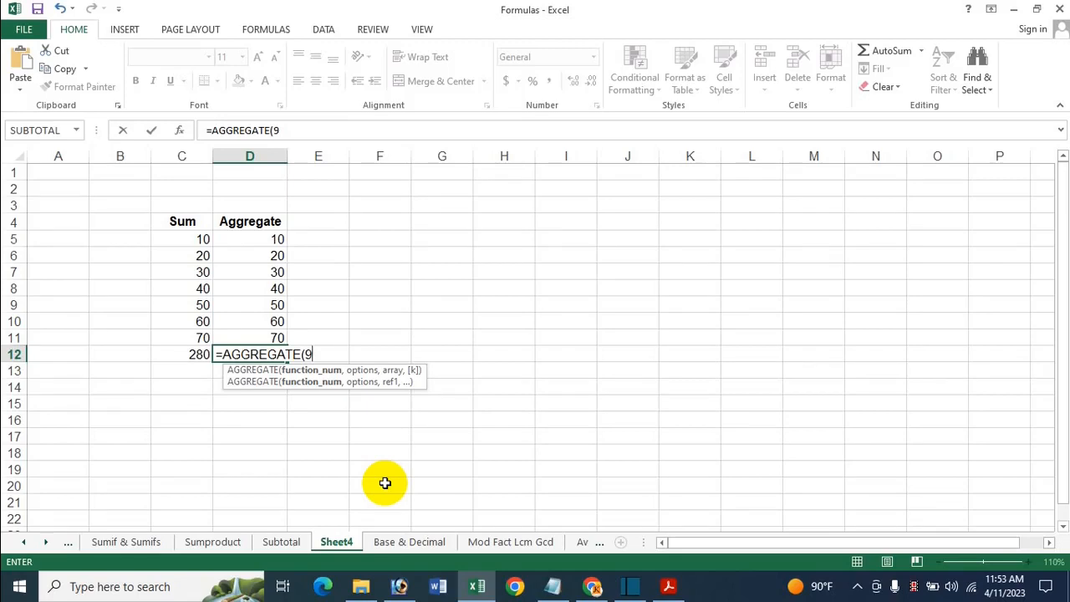
Complete the AGGREGATE formula with option 7 (Ignore hidden rows and error values) and the range D5:D11.
{"action": "type", "text": ","}
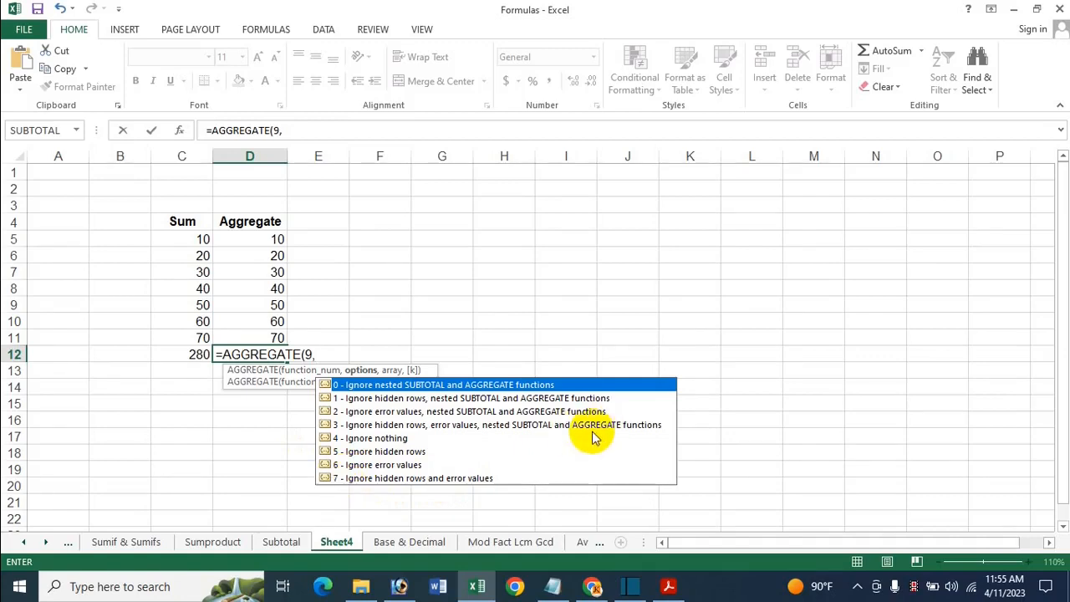
{"action": "double_click", "coordinate": [466, 479]}
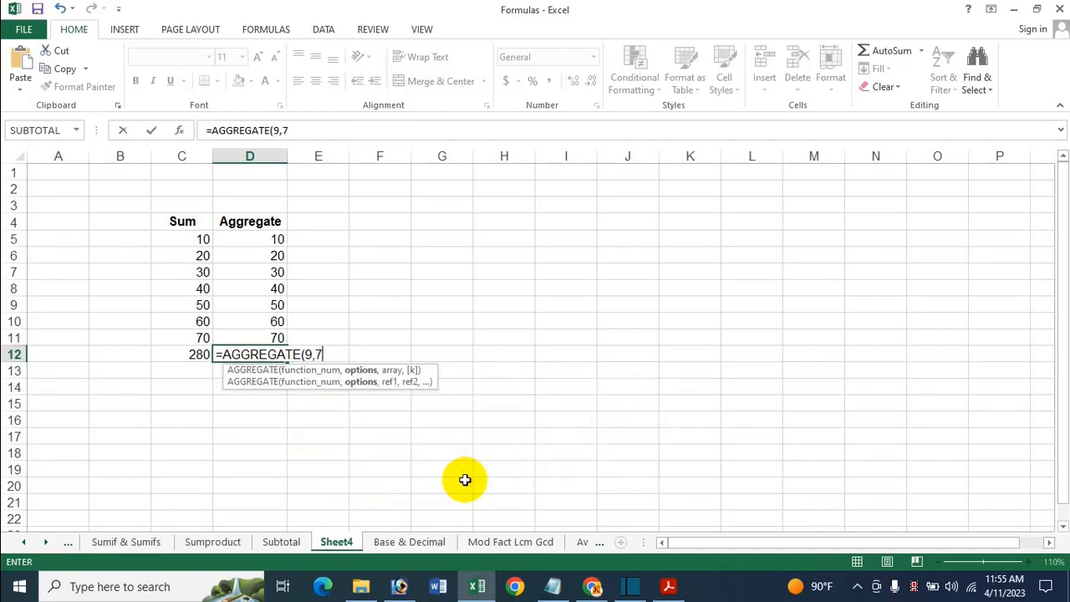
{"action": "type", "text": ","}
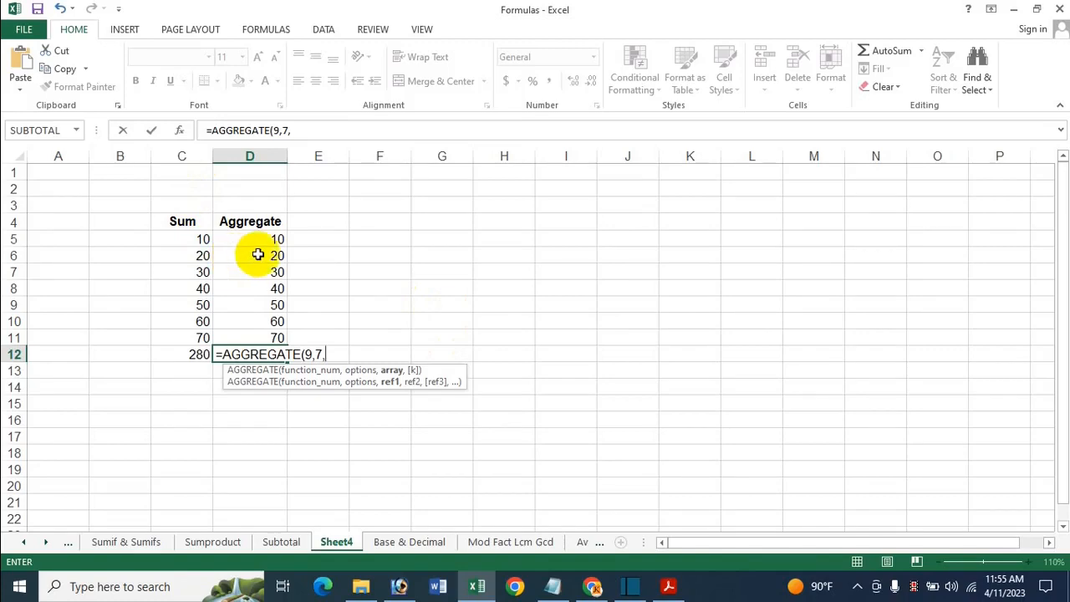
{"action": "left_click_drag", "start_coordinate": [270, 240], "coordinate": [275, 337]}
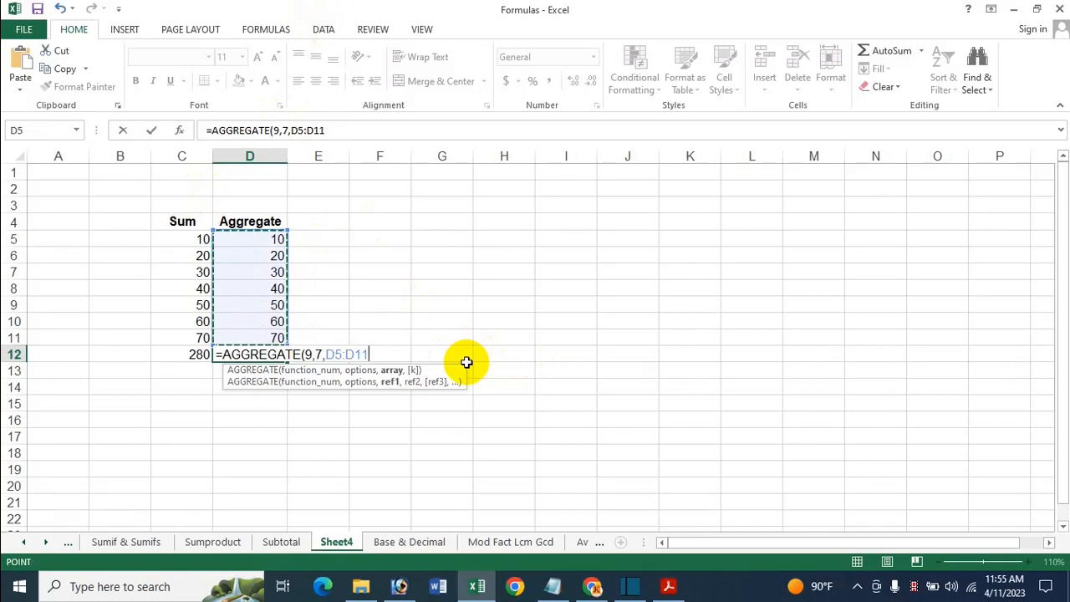
{"action": "type", "text": ","}
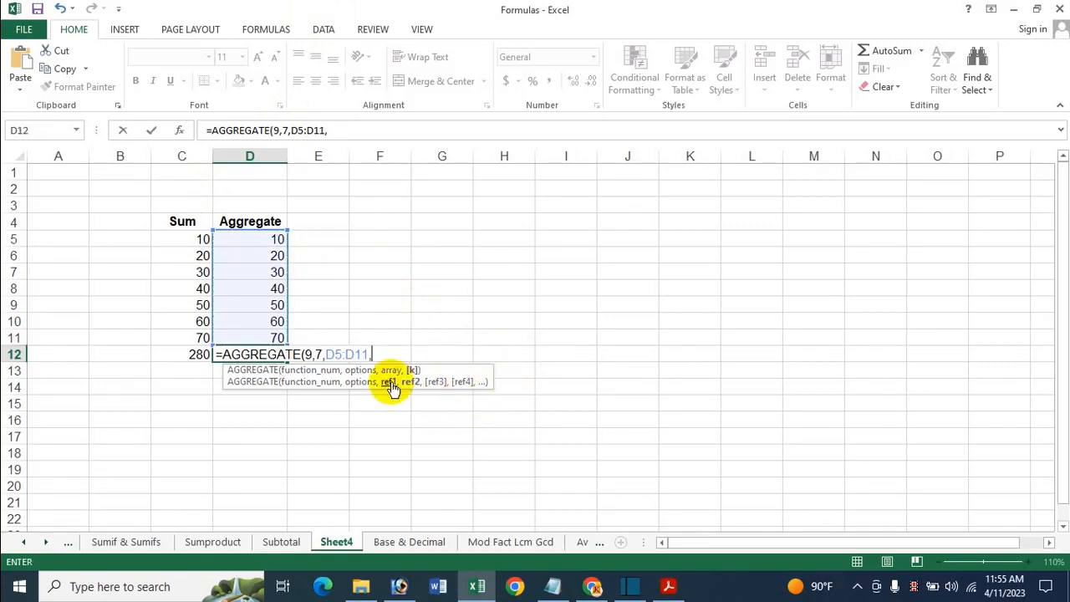
{"action": "key", "text": "BackSpace"}
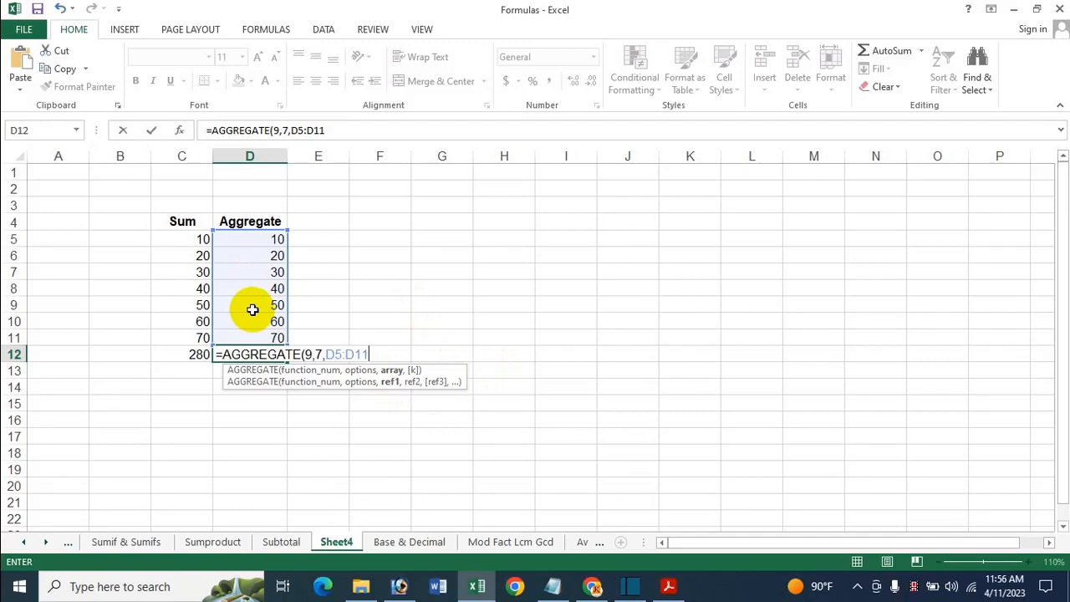
{"action": "key", "text": "Return"}
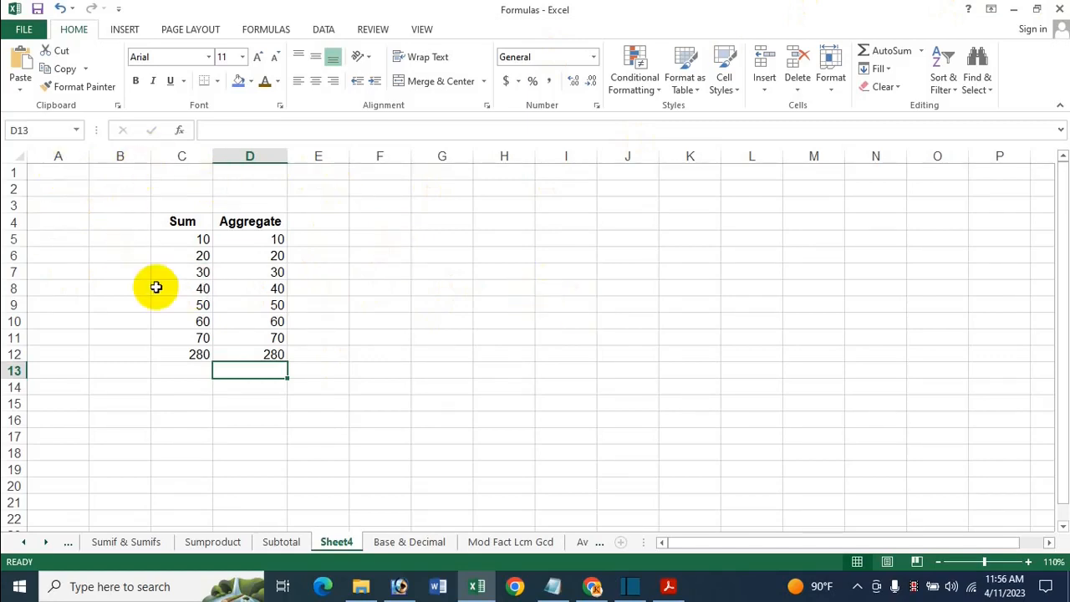
Replace the value in C7 with #N/A and copy it across to D7.
{"action": "left_click", "coordinate": [195, 273]}
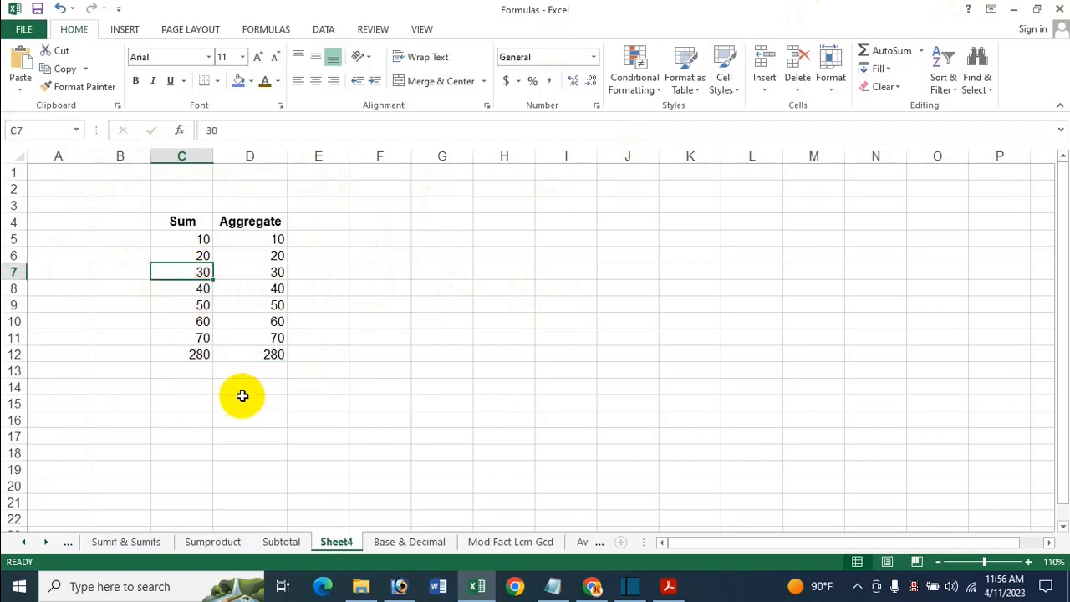
{"action": "type", "text": "#N/A"}
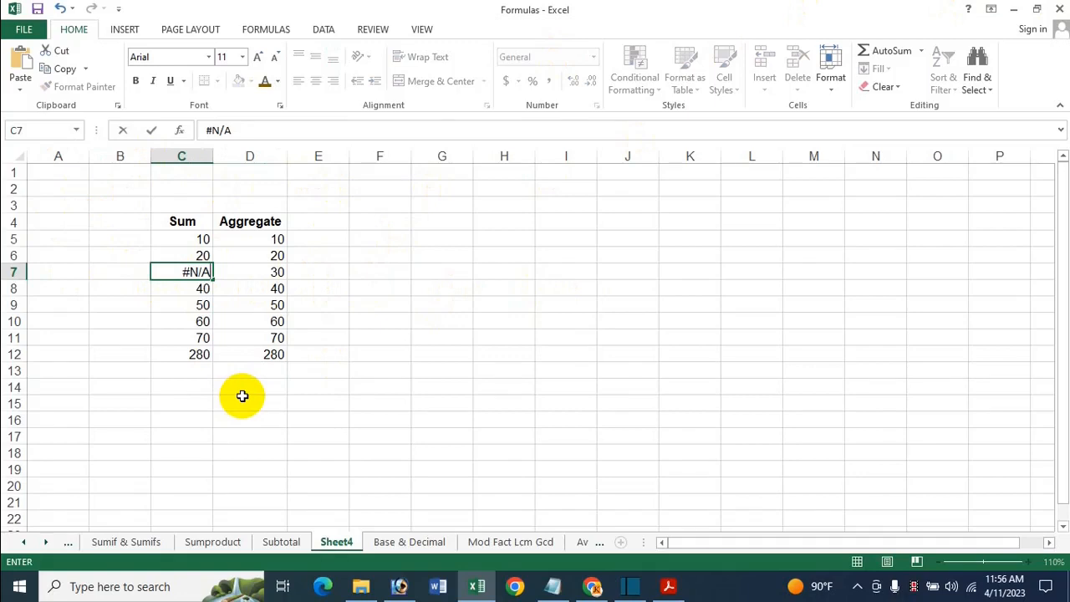
{"action": "key", "text": "Return"}
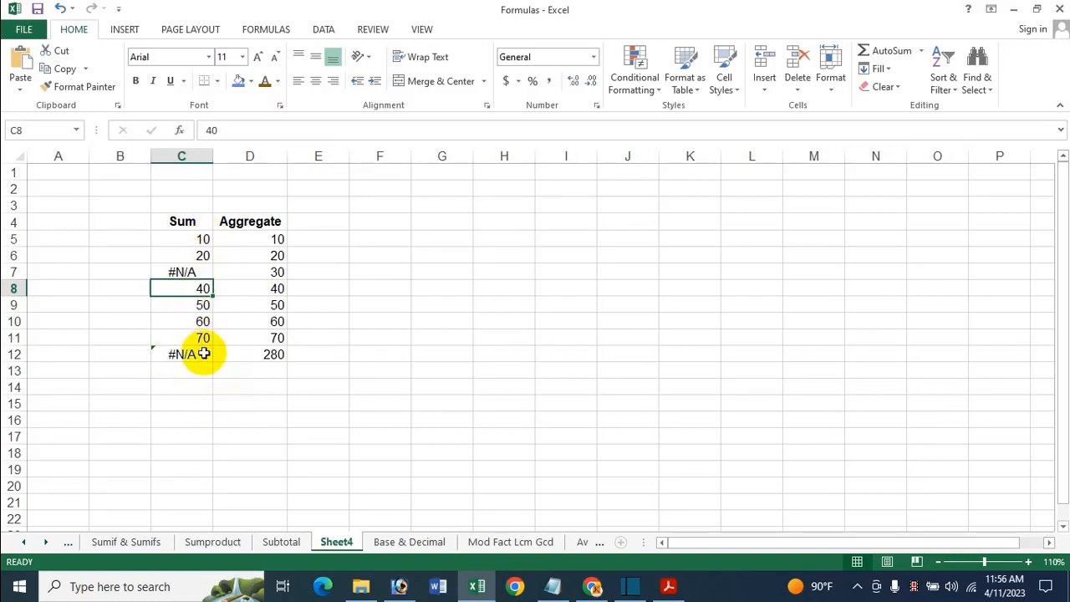
{"action": "left_click", "coordinate": [209, 275]}
{"action": "left_click_drag", "start_coordinate": [215, 278], "coordinate": [269, 285]}
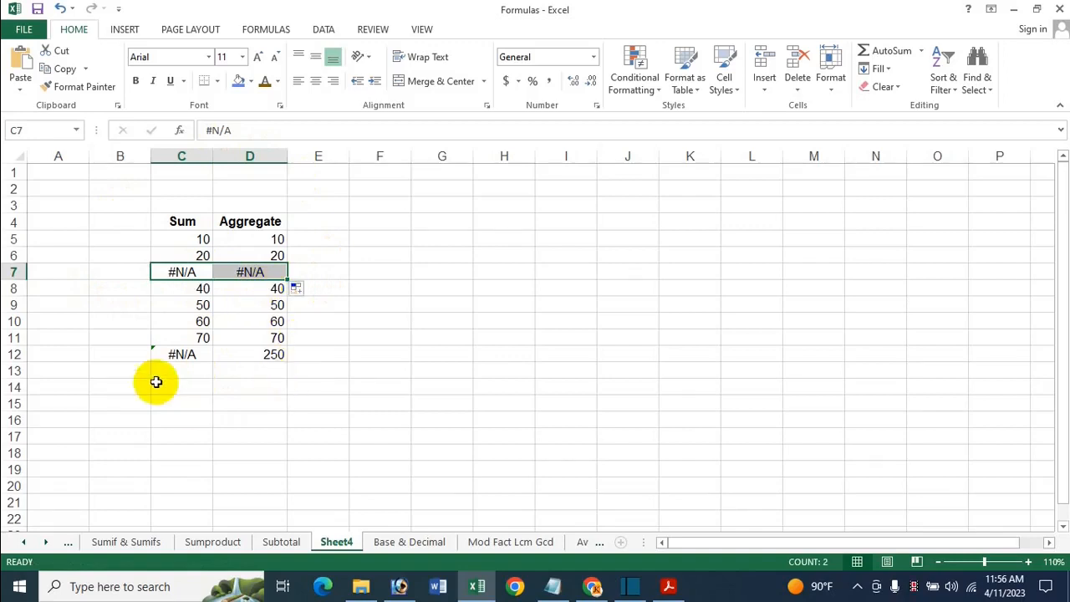
{"action": "left_click", "coordinate": [222, 372]}
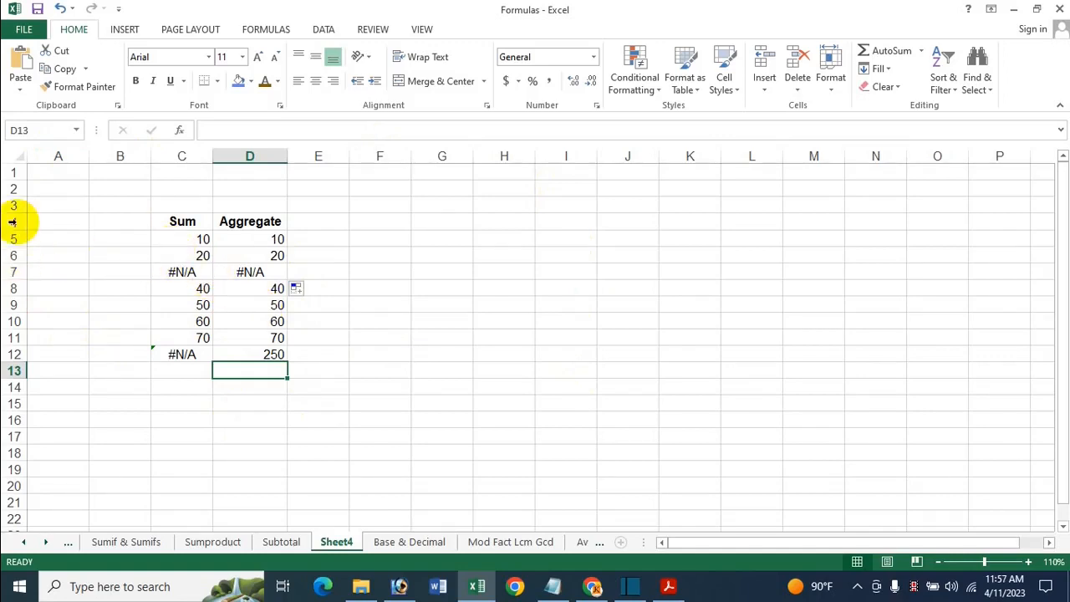
Hide rows 5 and 6, leaving the row height as it is.
{"action": "left_click_drag", "start_coordinate": [14, 239], "coordinate": [14, 255]}
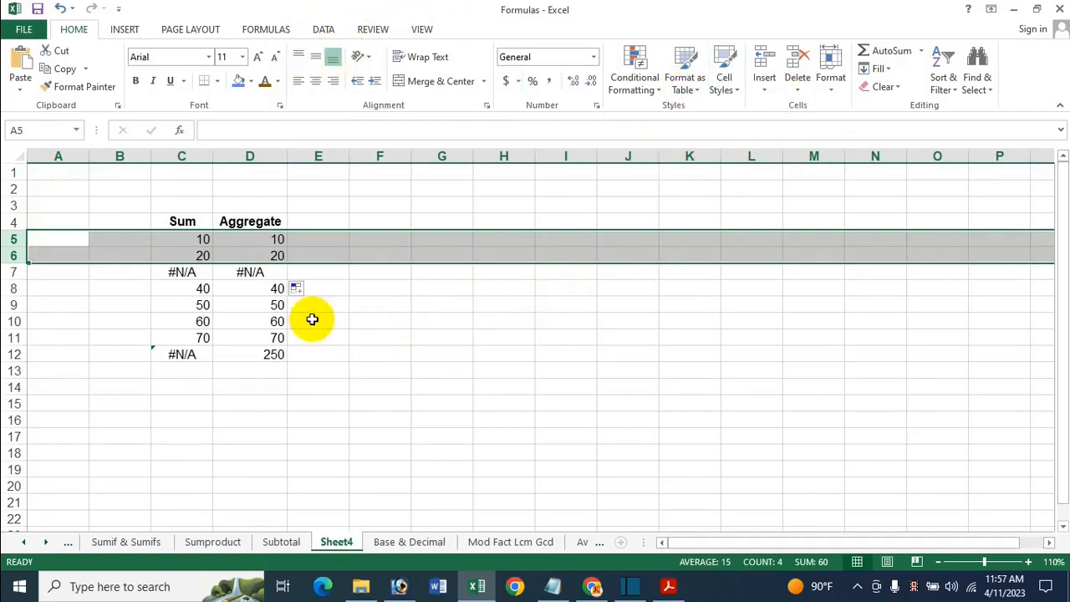
{"action": "right_click", "coordinate": [193, 249]}
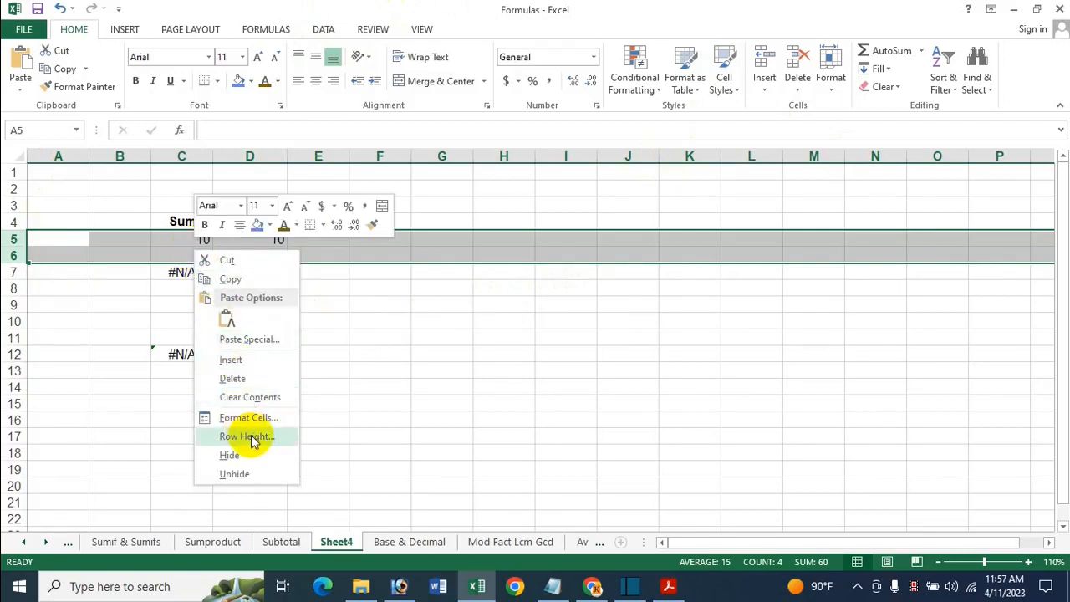
{"action": "left_click", "coordinate": [256, 443]}
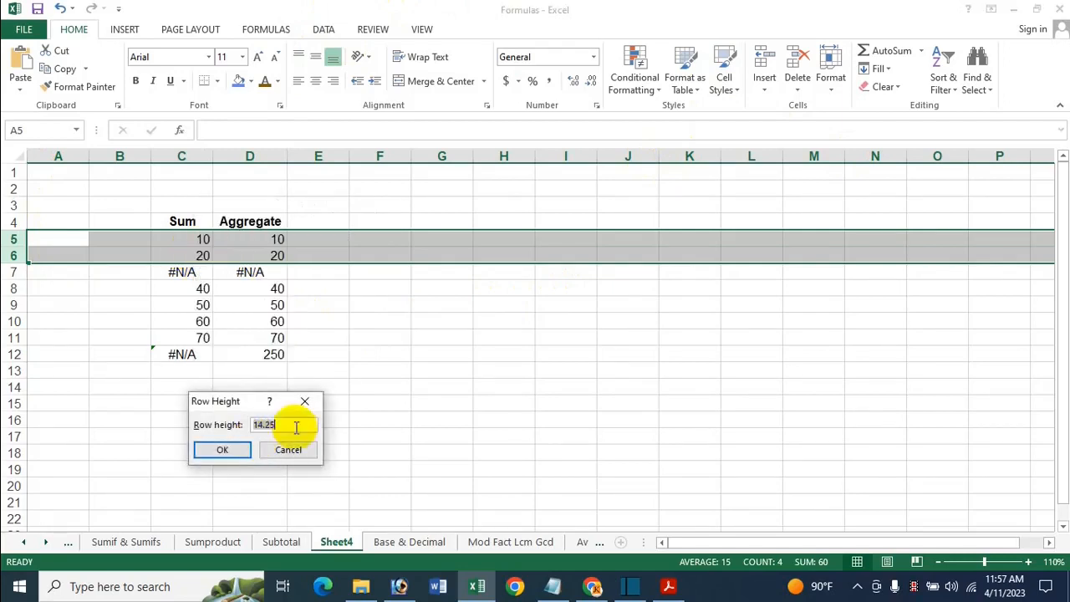
{"action": "left_click", "coordinate": [306, 403]}
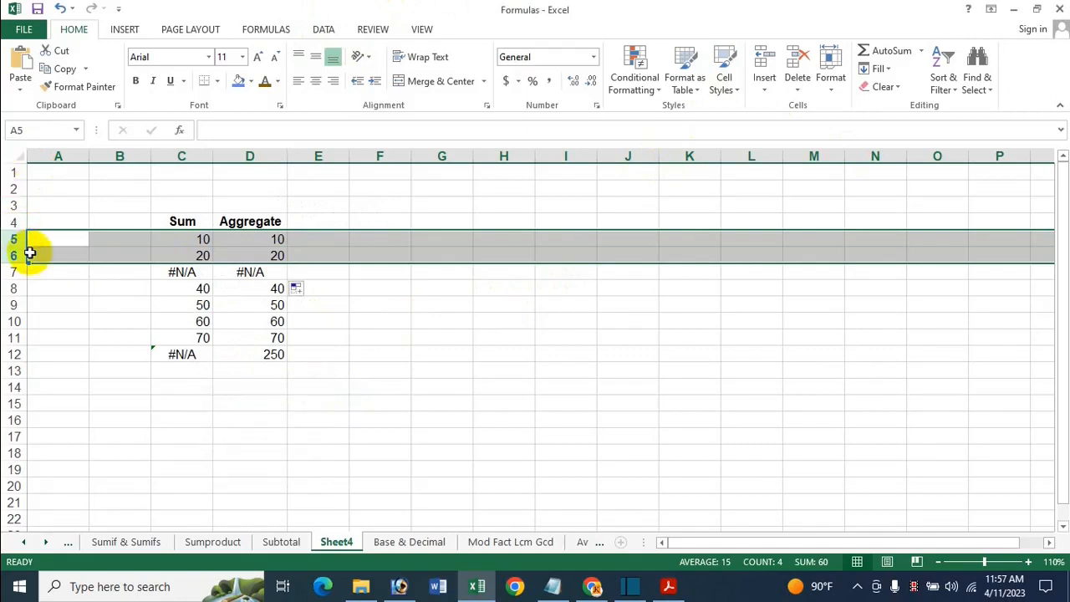
{"action": "right_click", "coordinate": [25, 248]}
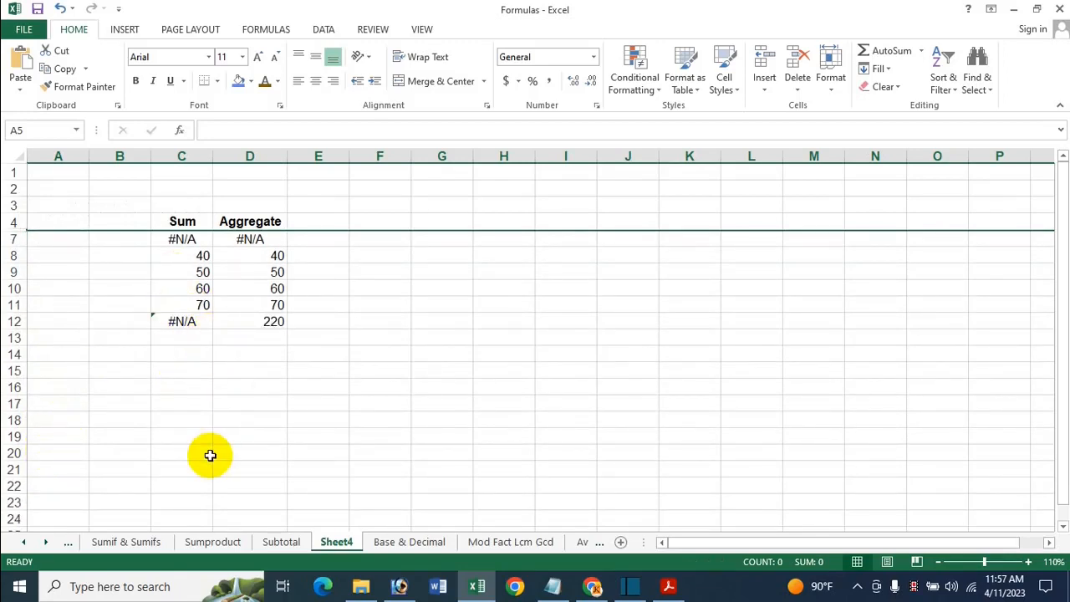
Undo the hiding of rows 5 and 6 and the #N/A entries in C7 and D7.
{"action": "key", "text": "ctrl+z"}
{"action": "key", "text": "ctrl+z"}
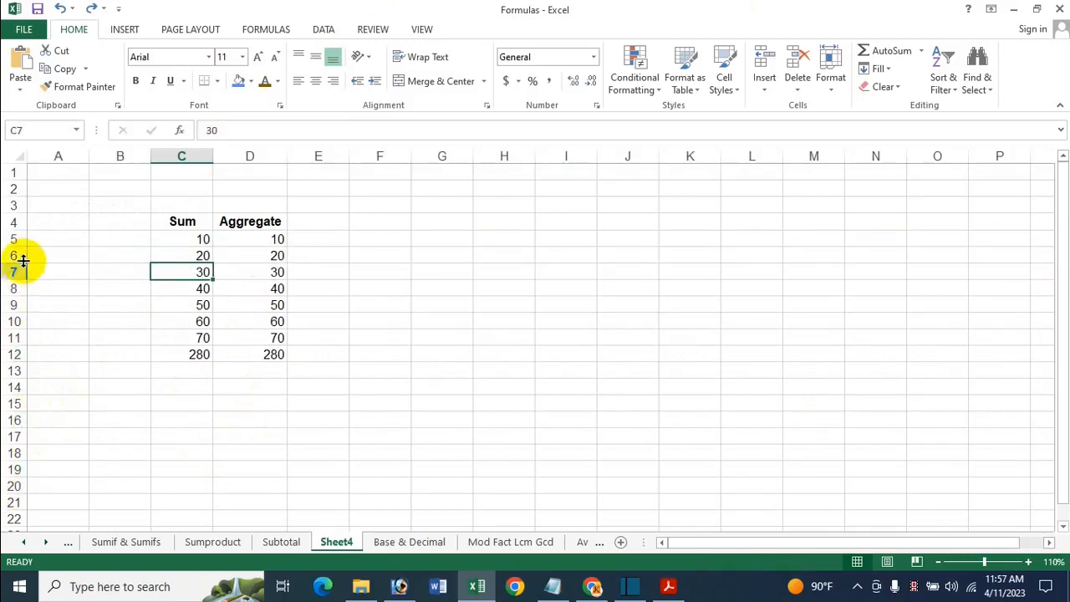
Hide rows 5 and 6 to test both totals, and unhide them again.
{"action": "left_click_drag", "start_coordinate": [16, 239], "coordinate": [19, 251]}
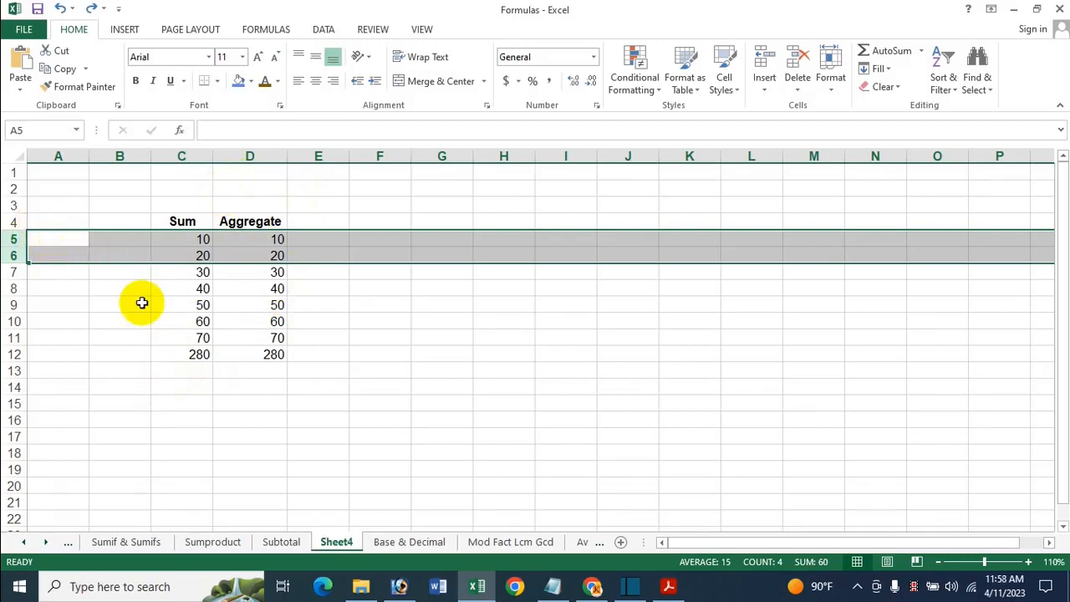
{"action": "right_click", "coordinate": [5, 240]}
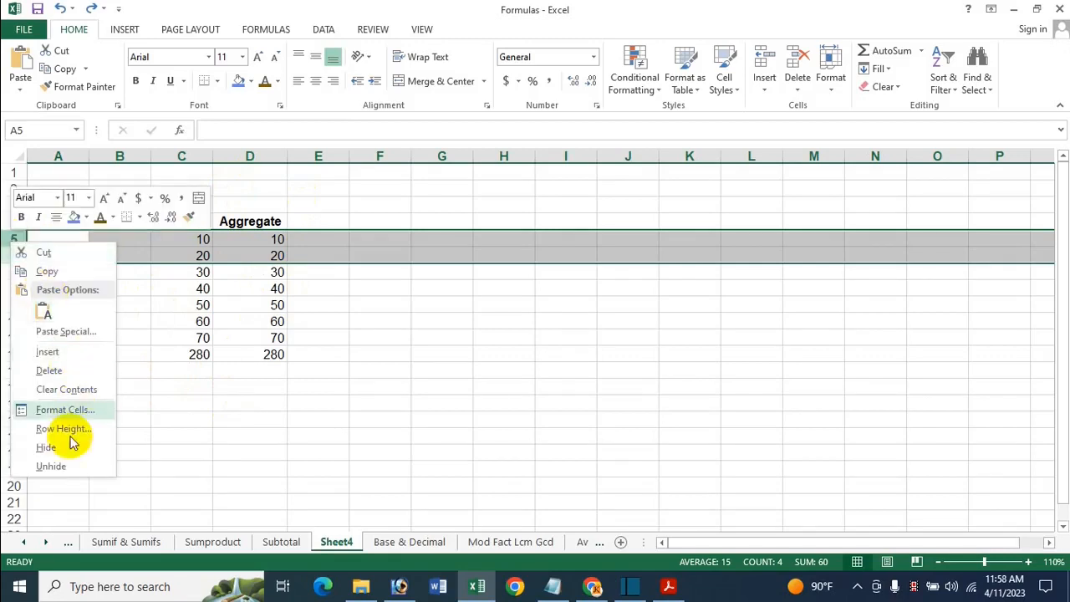
{"action": "left_click", "coordinate": [46, 449]}
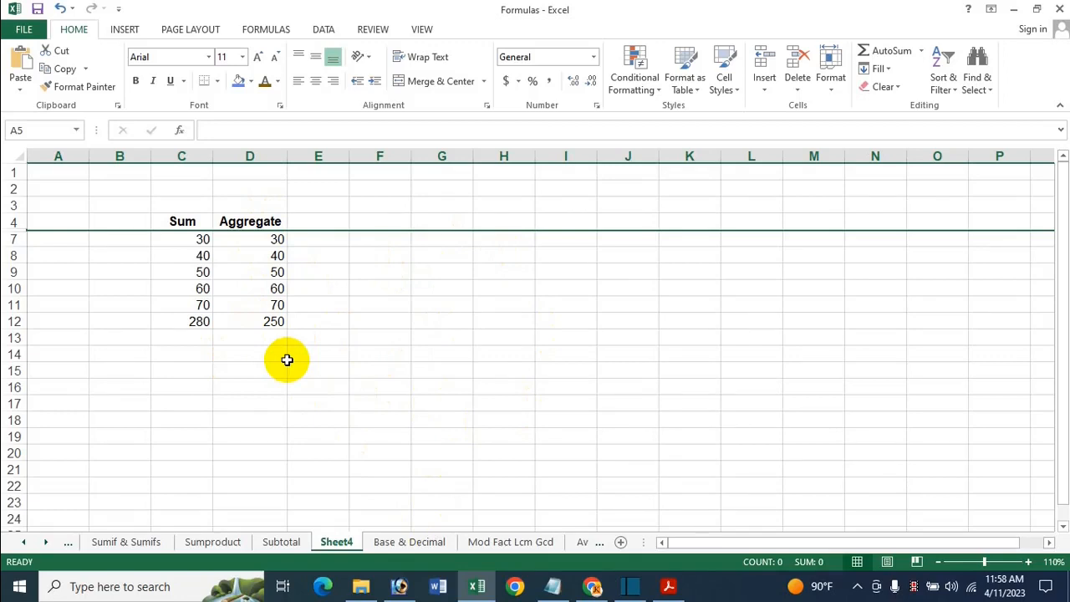
{"action": "key", "text": "ctrl+shift+9"}
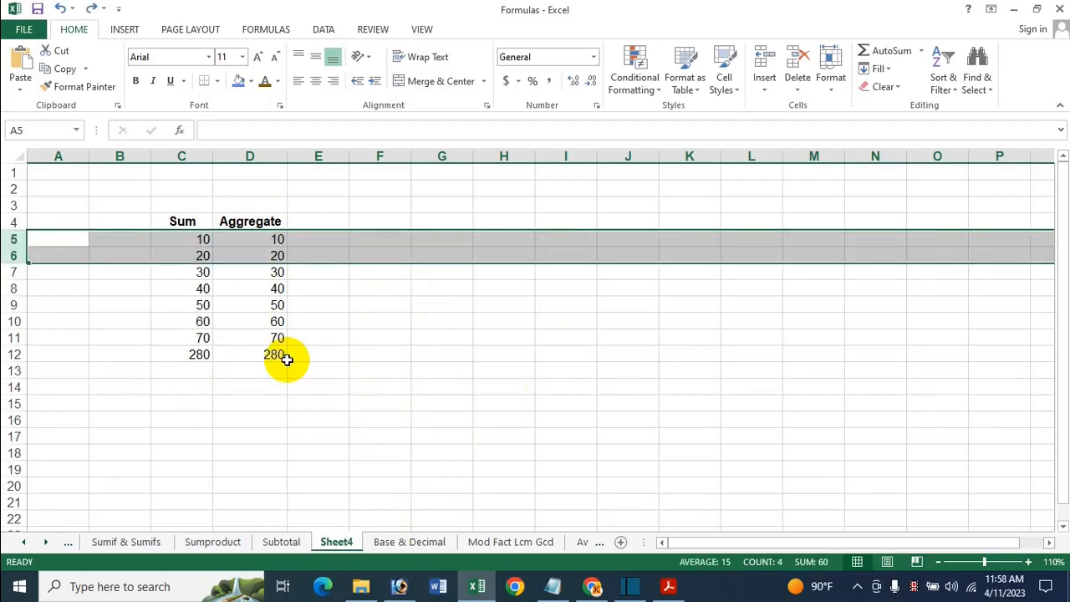
Select cell C12 to review the formula behind the Sum column's total.
{"action": "left_click", "coordinate": [219, 341]}
{"action": "left_click", "coordinate": [189, 353]}
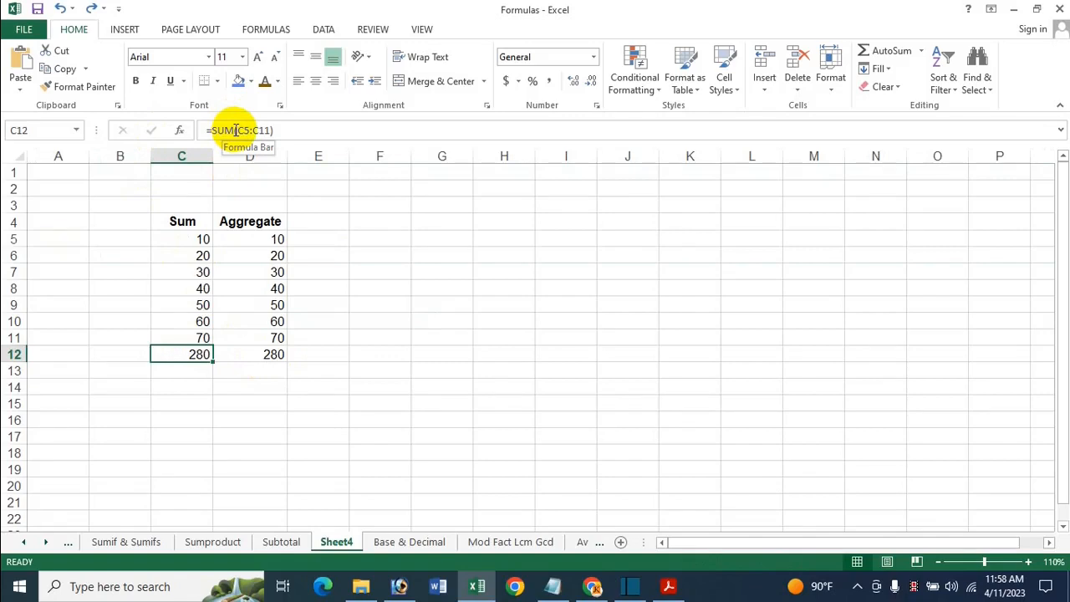
Change the heading in cell C4 to Average.
{"action": "left_click", "coordinate": [184, 222]}
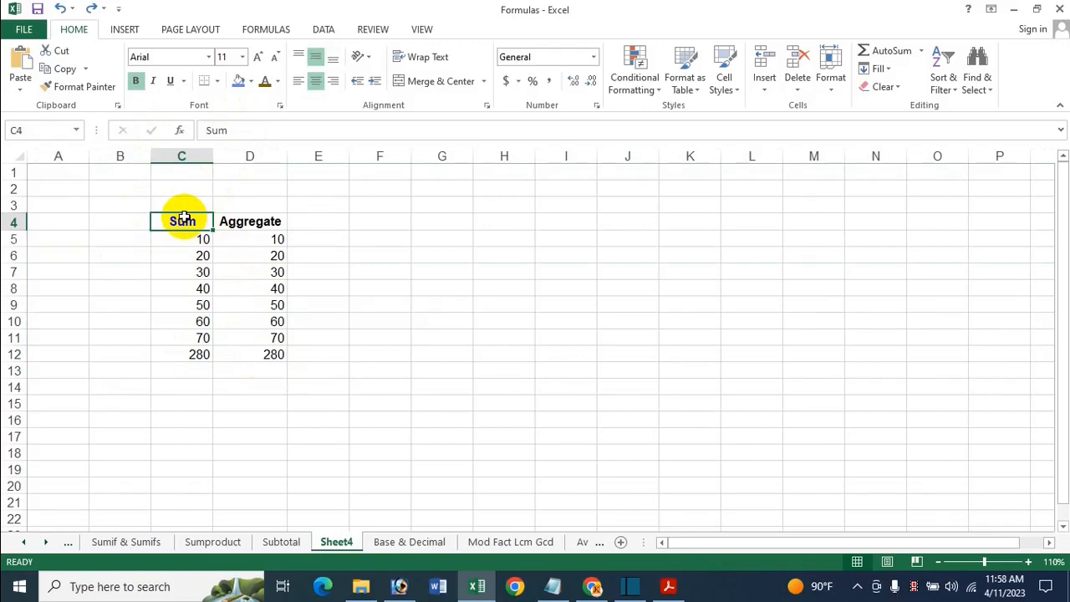
{"action": "type", "text": "Average"}
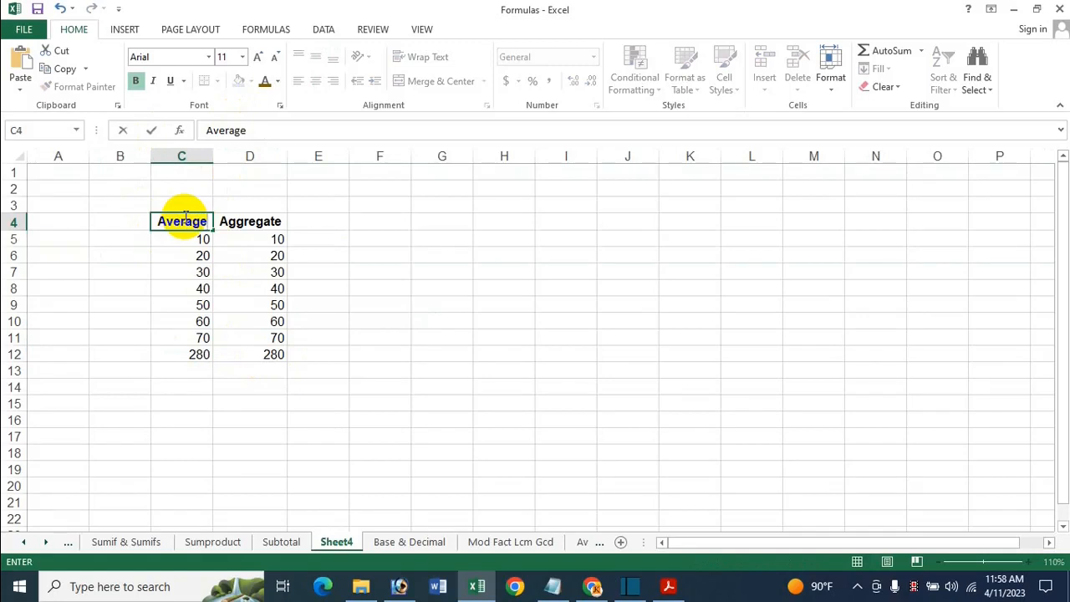
{"action": "key", "text": "Return"}
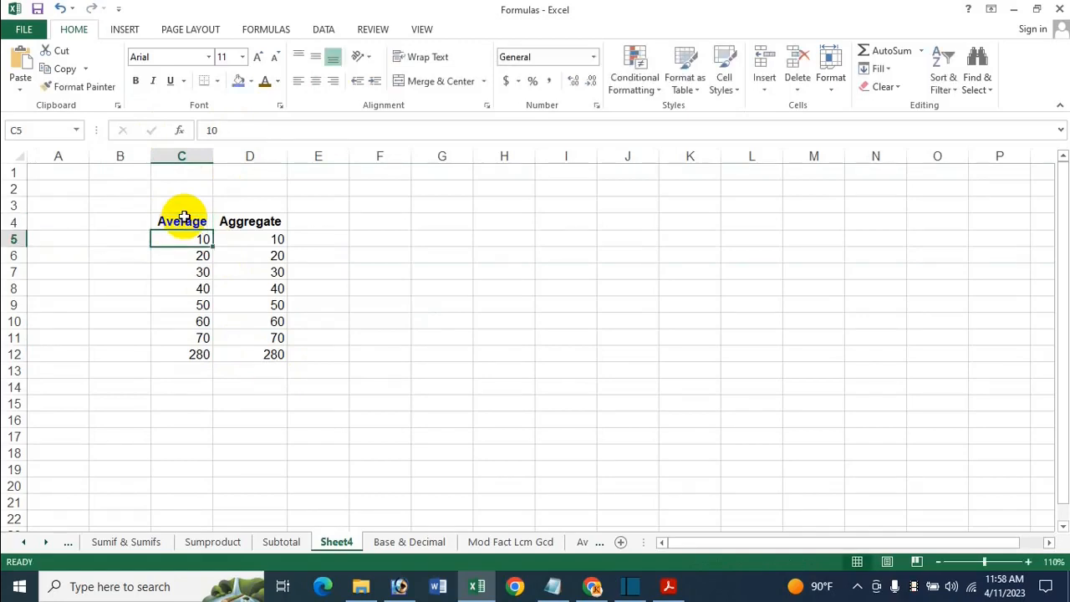
Format the totals in C12 and D12 as bold with a dark red font colour.
{"action": "left_click", "coordinate": [188, 358]}
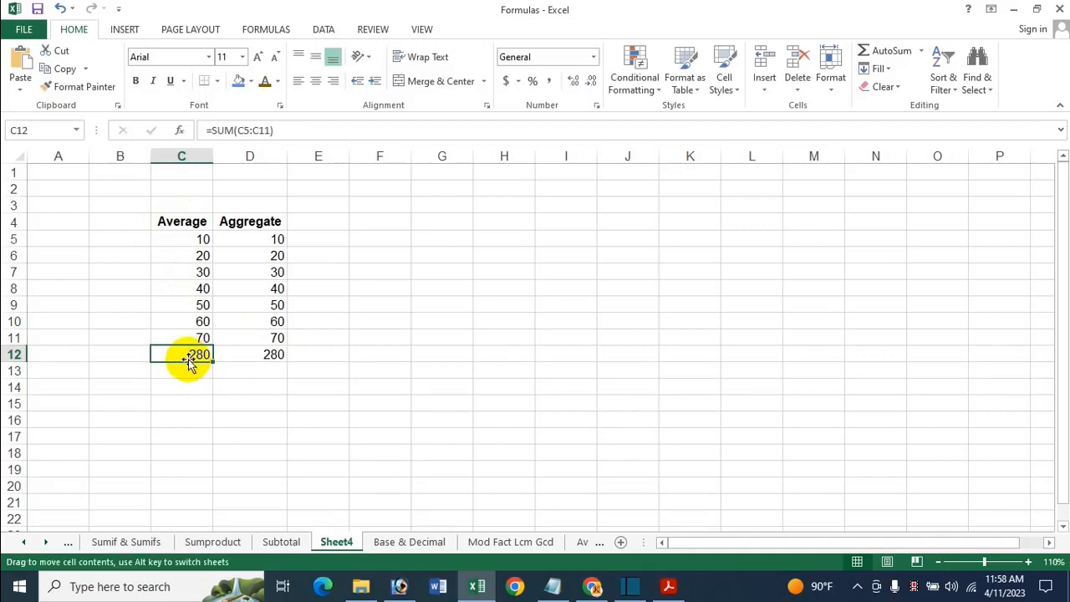
{"action": "left_click", "coordinate": [263, 358], "text": "ctrl"}
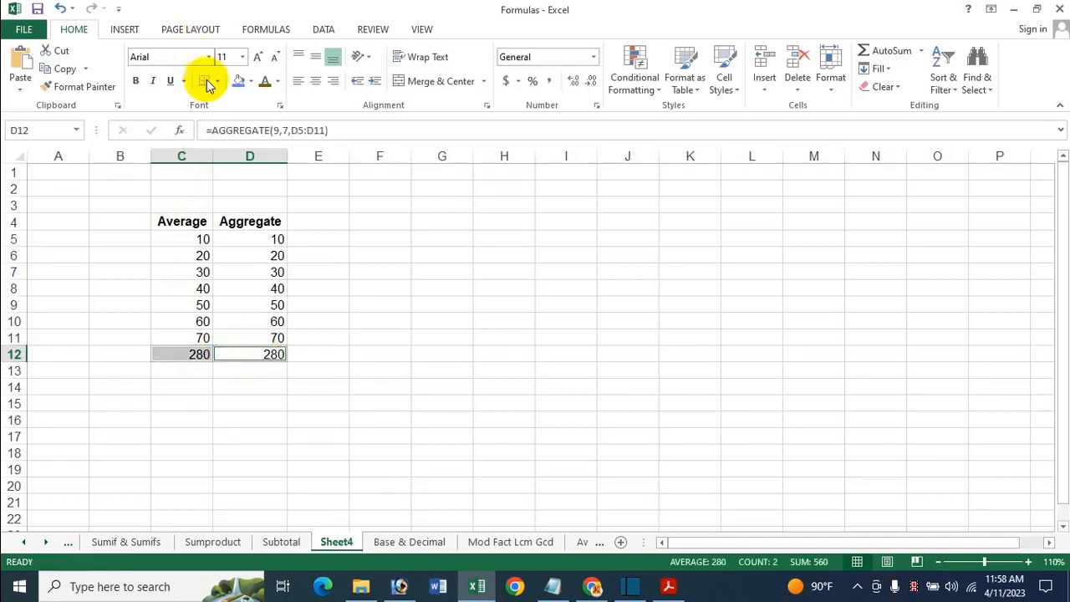
{"action": "left_click", "coordinate": [137, 81]}
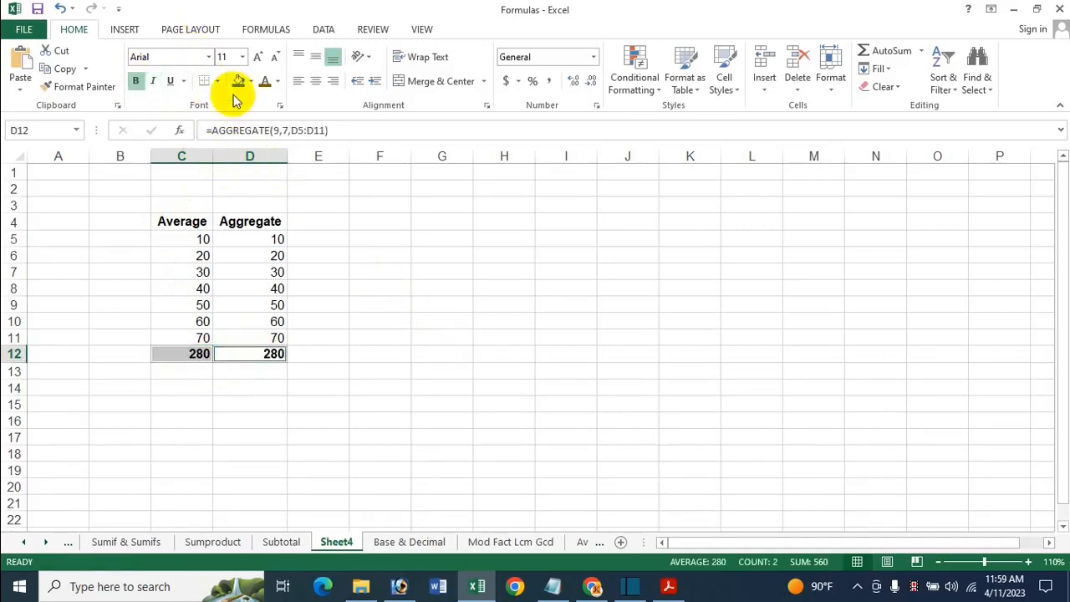
{"action": "left_click", "coordinate": [279, 82]}
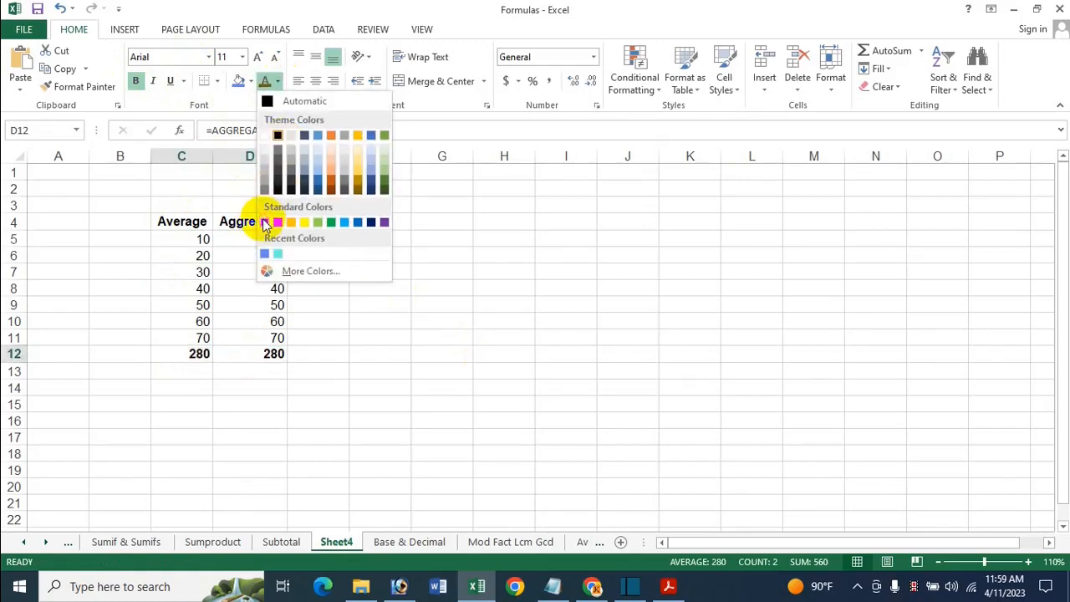
{"action": "left_click", "coordinate": [264, 222]}
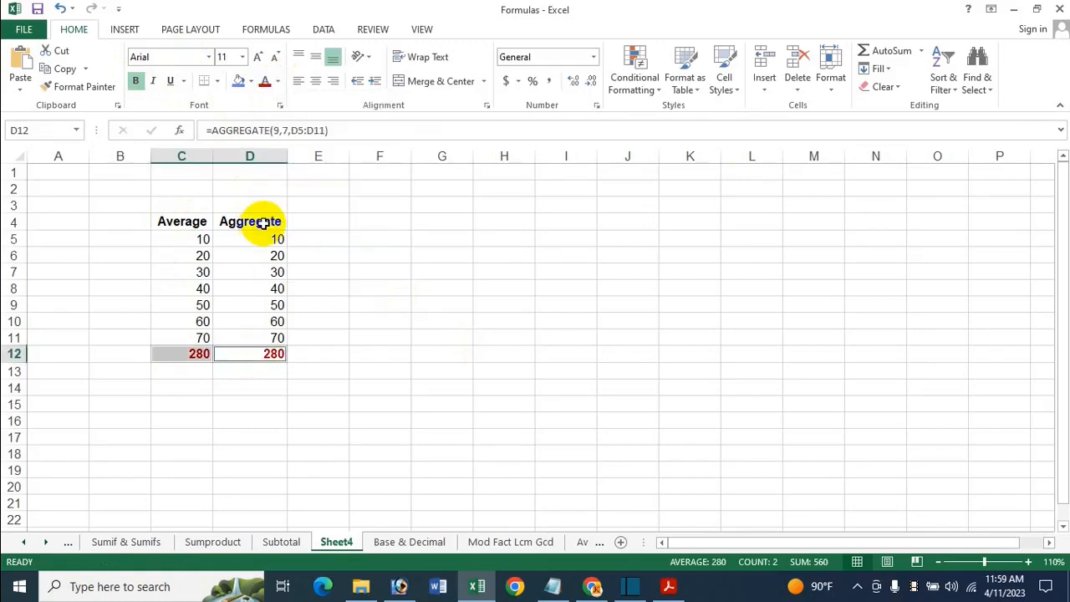
{"action": "left_click", "coordinate": [407, 322]}
{"action": "left_click", "coordinate": [185, 370]}
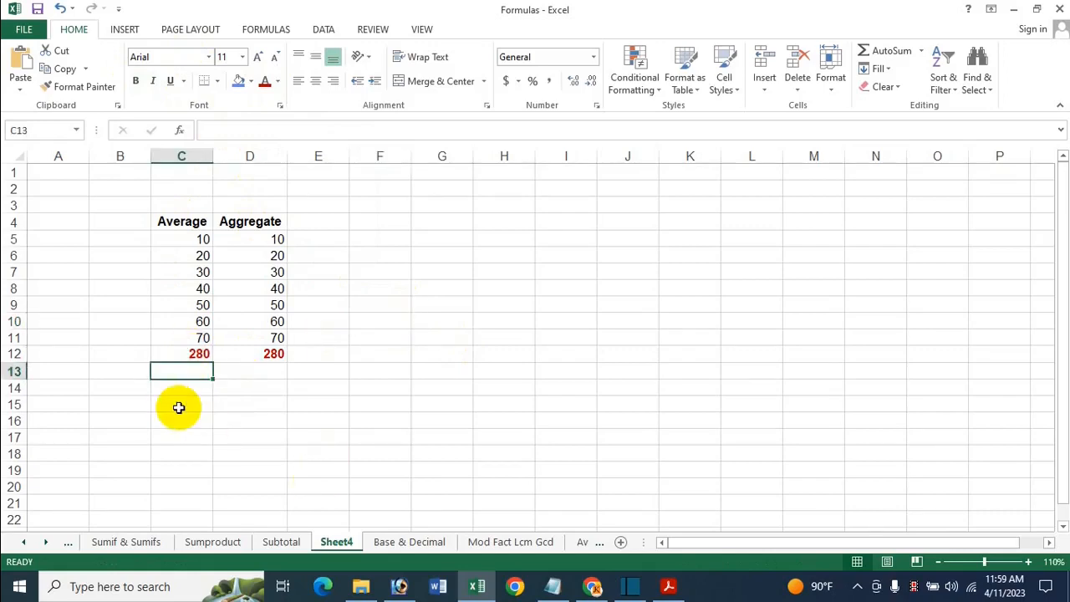
Clear the formulas from the total cells C12 and D12.
{"action": "left_click", "coordinate": [209, 353]}
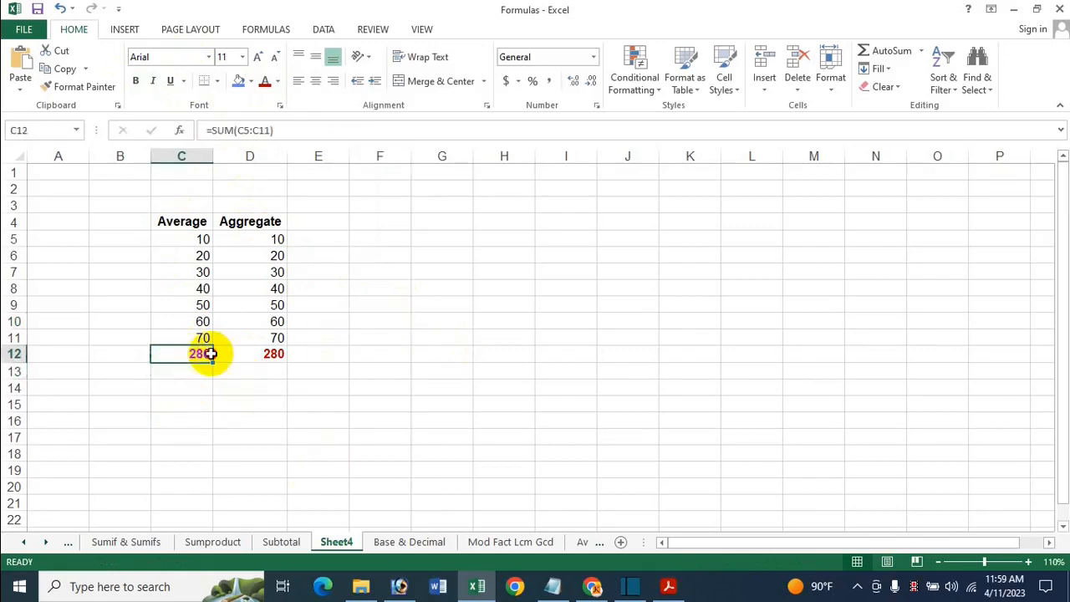
{"action": "left_click_drag", "start_coordinate": [209, 354], "coordinate": [259, 358]}
{"action": "key", "text": "Delete"}
Enter an AVERAGE formula in C12 covering the range C5:C11.
{"action": "left_click", "coordinate": [176, 358]}
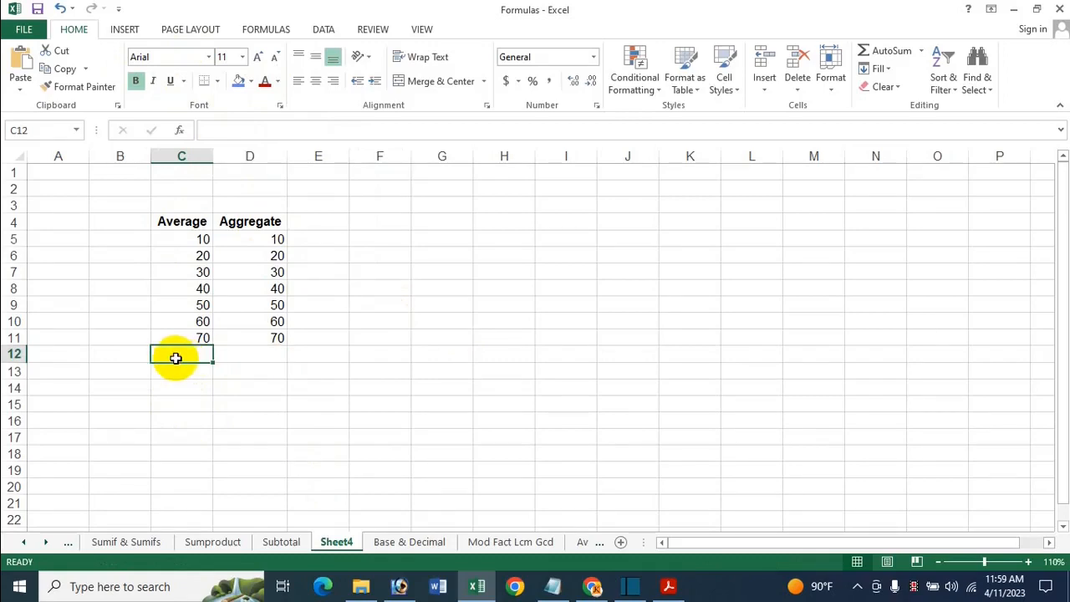
{"action": "type", "text": "="}
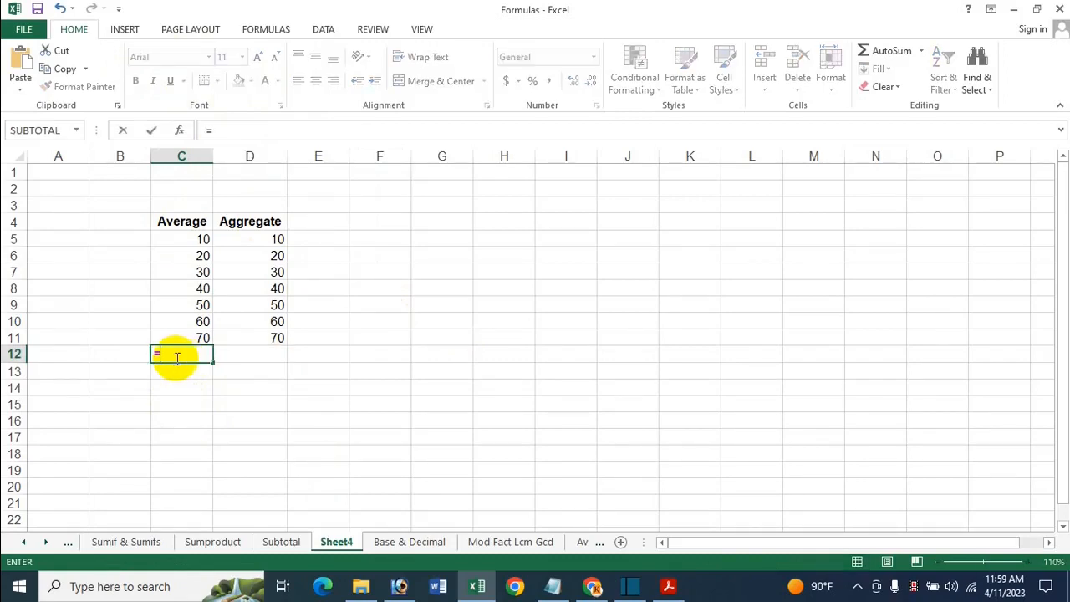
{"action": "type", "text": "A"}
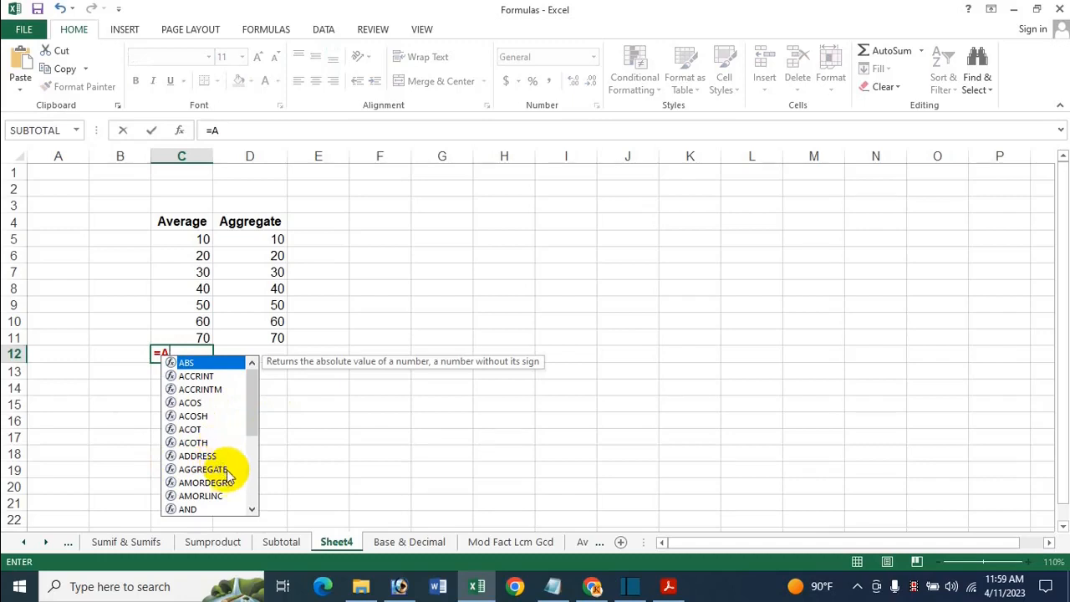
{"action": "left_click", "coordinate": [254, 432]}
{"action": "left_click_drag", "start_coordinate": [256, 433], "coordinate": [256, 408]}
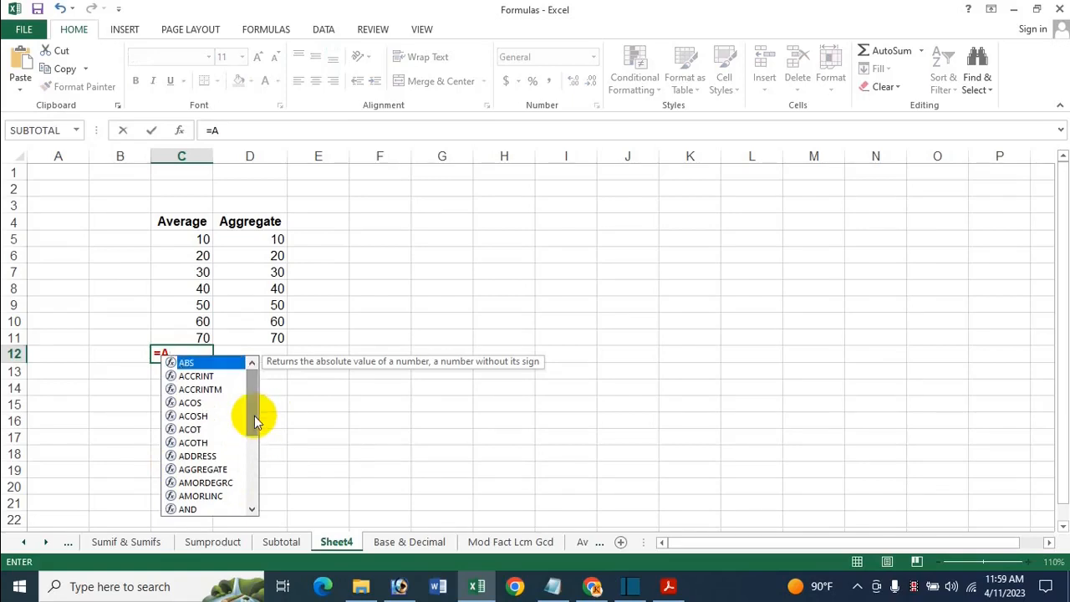
{"action": "type", "text": "ve"}
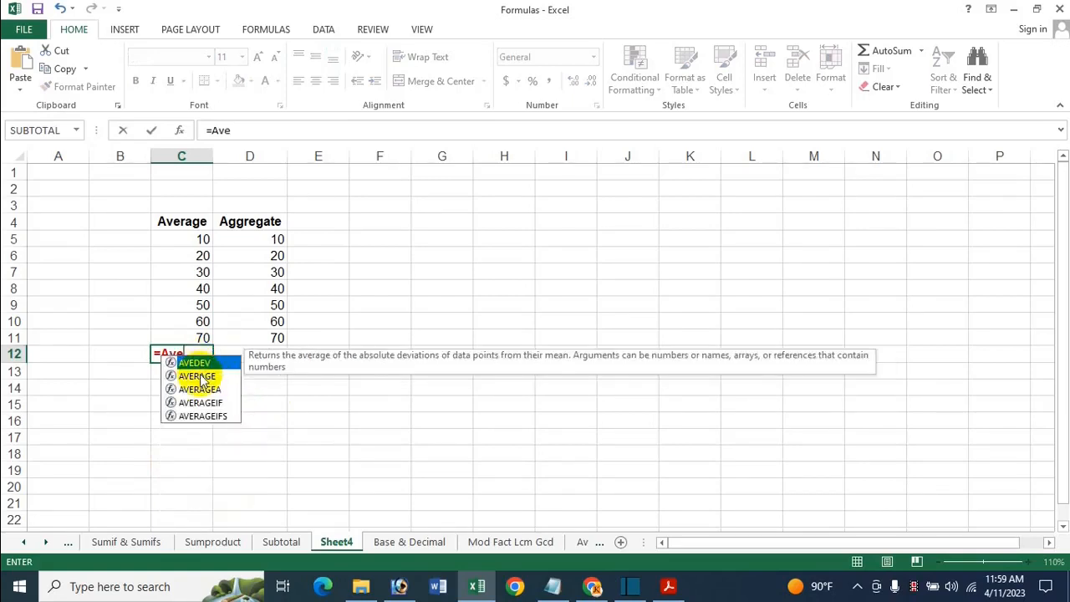
{"action": "double_click", "coordinate": [201, 378]}
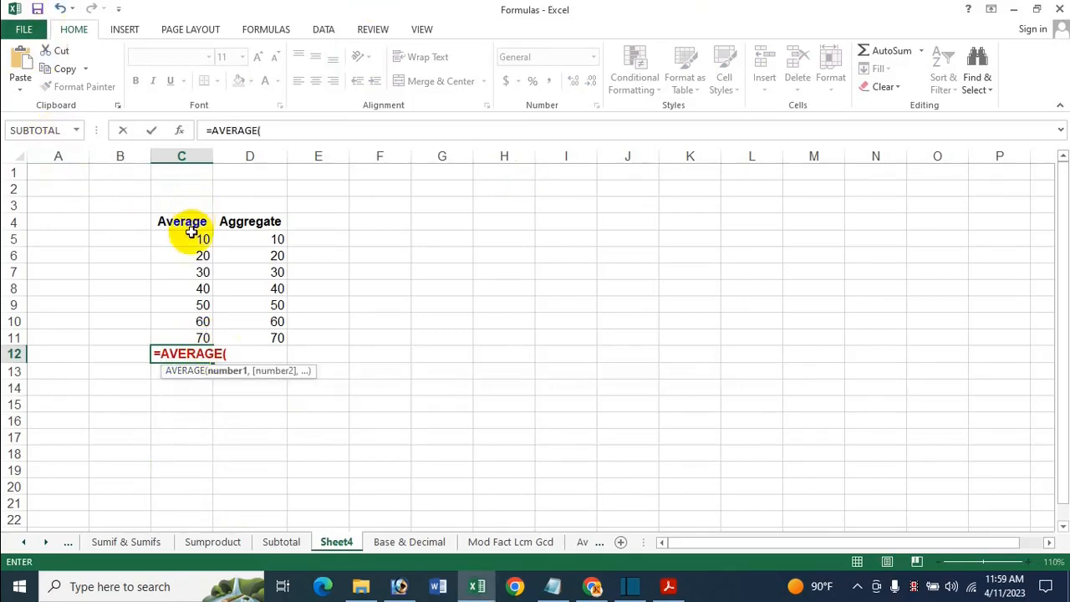
{"action": "left_click_drag", "start_coordinate": [193, 241], "coordinate": [201, 337]}
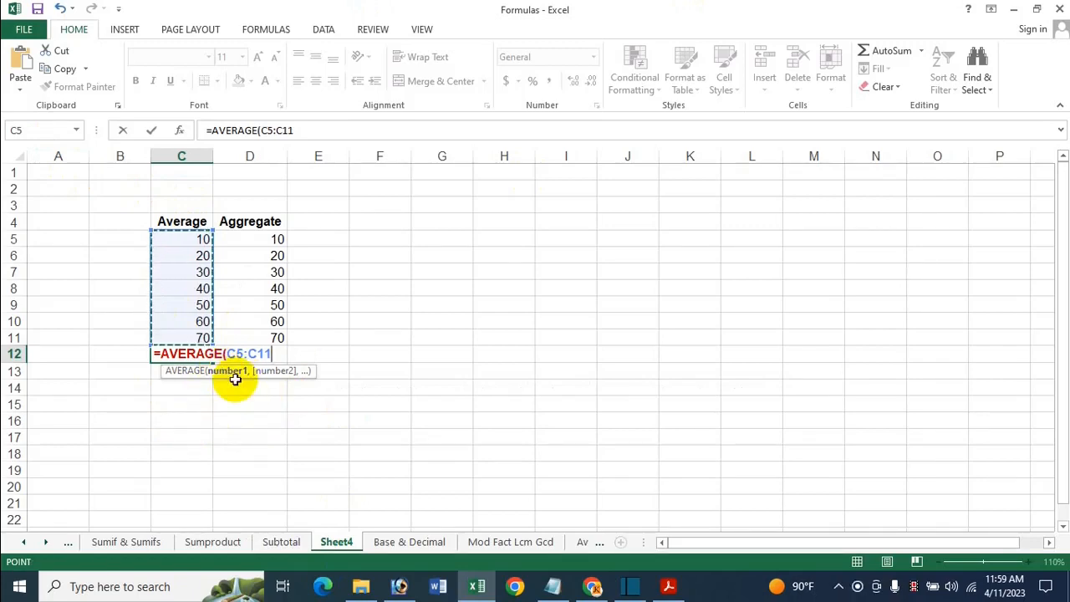
{"action": "key", "text": "Return"}
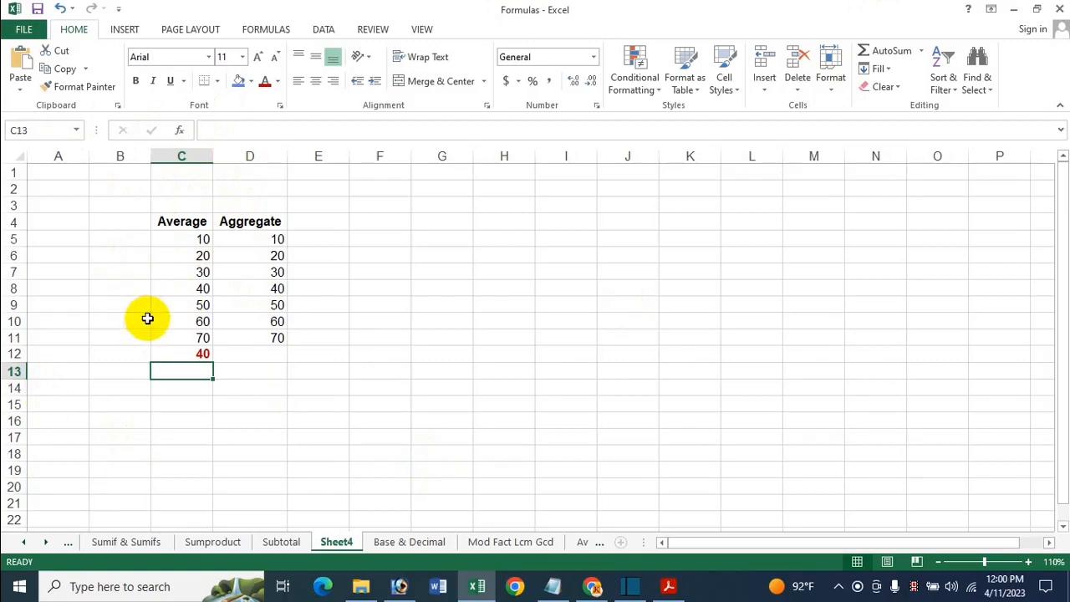
Enter =AGGREGATE(1,7,D5:D11) in D12 to average the Aggregate column while ignoring hidden rows and error values.
{"action": "left_click", "coordinate": [253, 368]}
{"action": "left_click", "coordinate": [257, 352]}
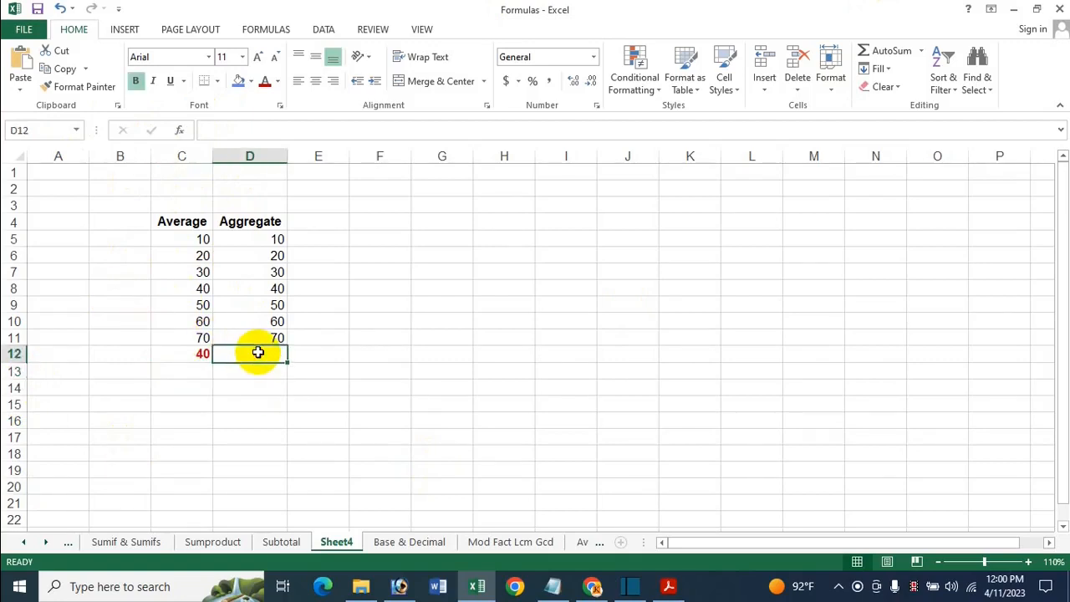
{"action": "type", "text": "=A"}
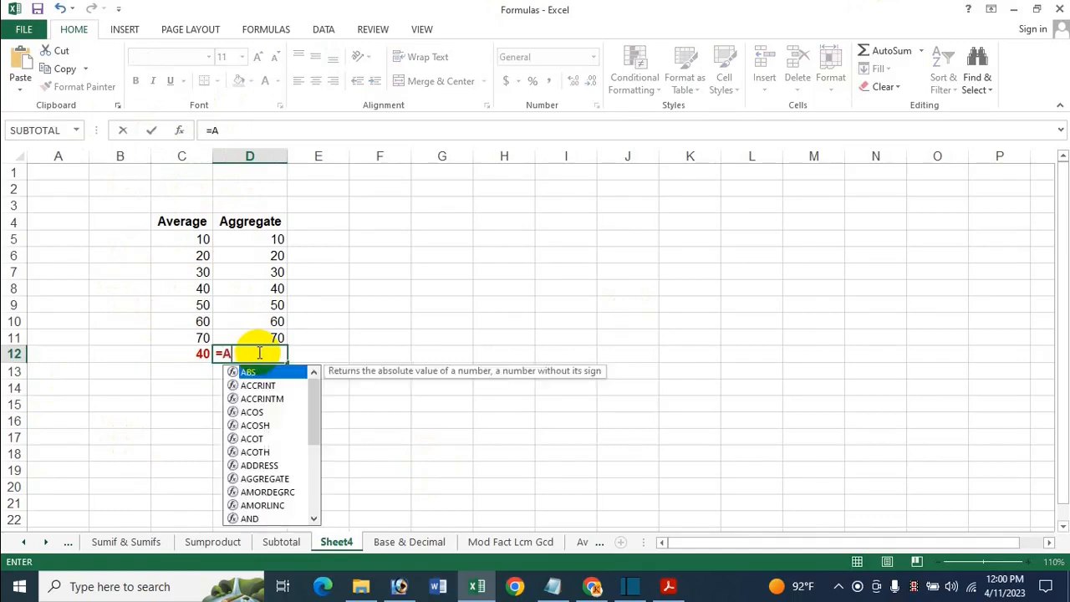
{"action": "type", "text": "ggre"}
{"action": "key", "text": "Tab"}
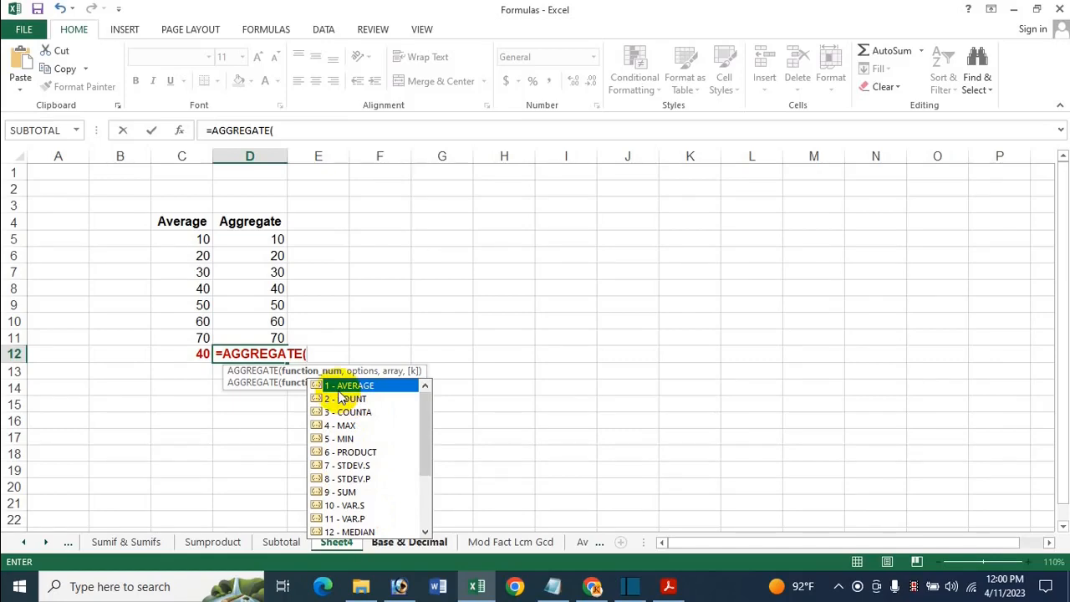
{"action": "type", "text": ","}
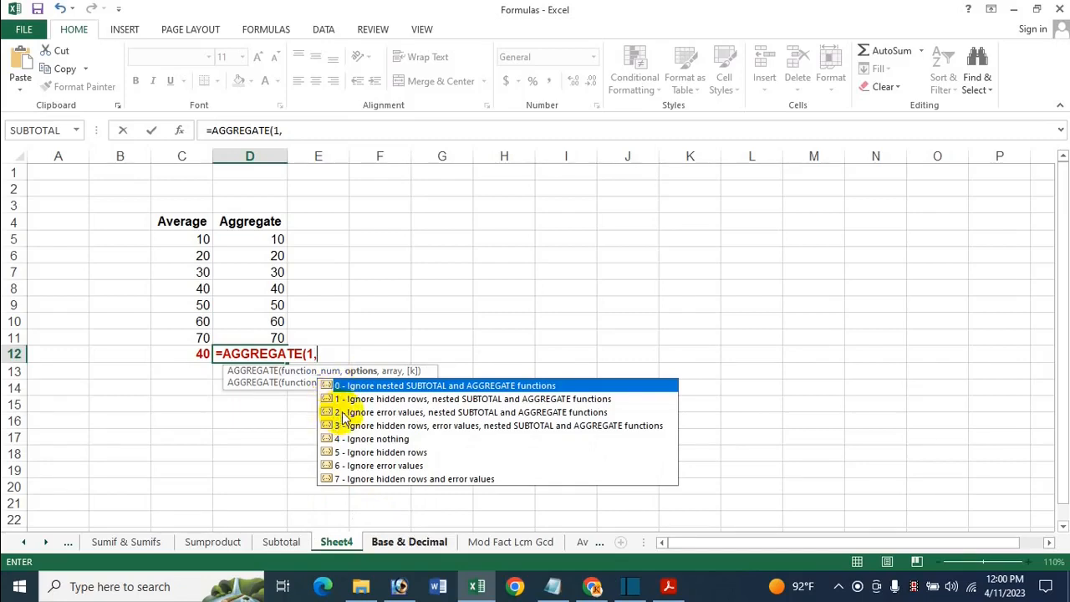
{"action": "left_click", "coordinate": [431, 481]}
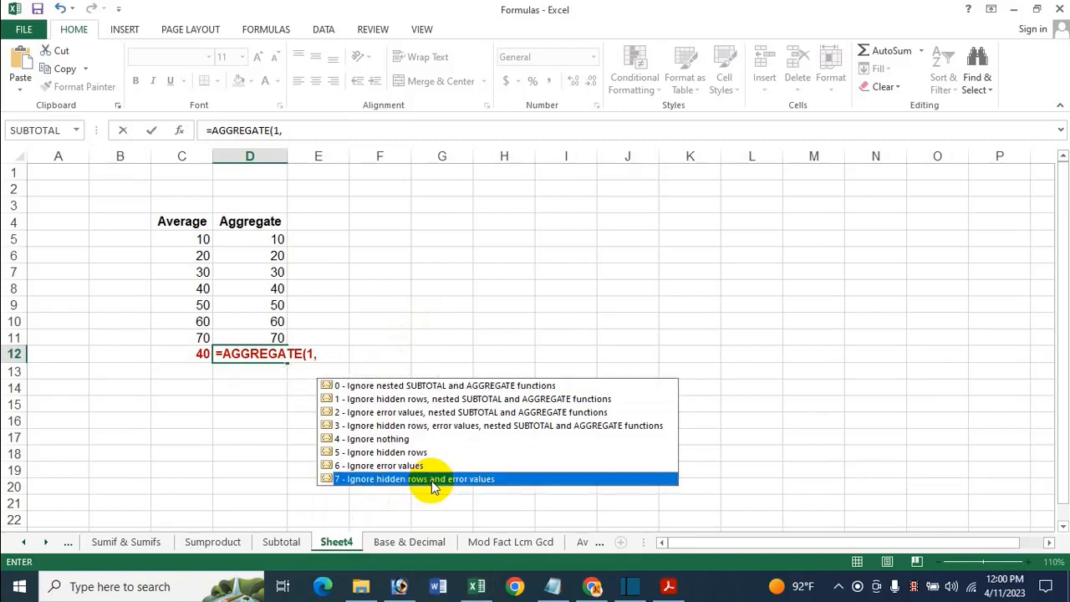
{"action": "key", "text": "Tab"}
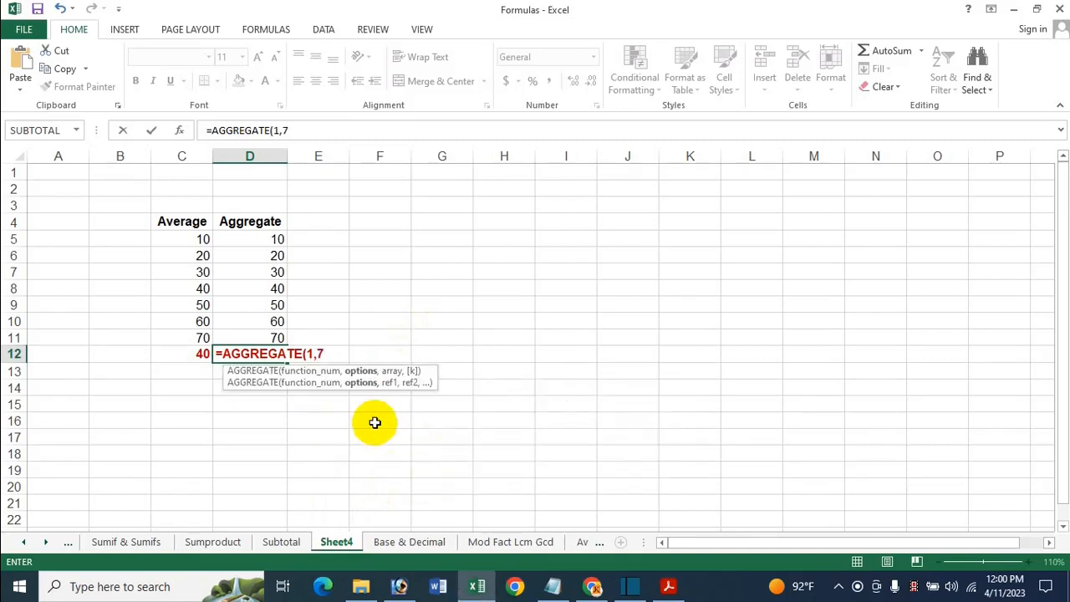
{"action": "type", "text": ","}
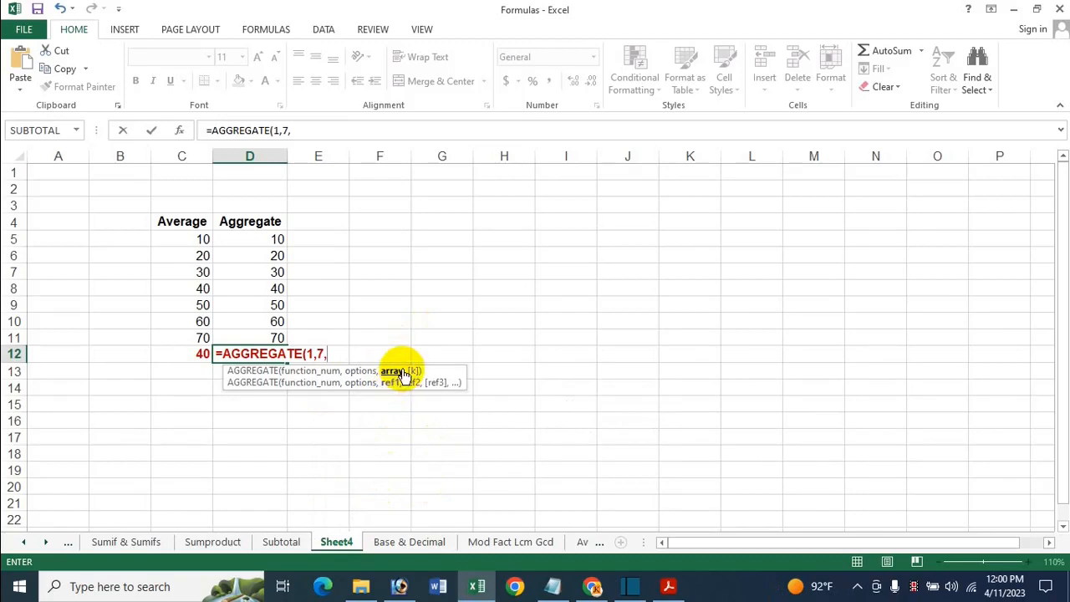
{"action": "left_click_drag", "start_coordinate": [270, 239], "coordinate": [268, 337]}
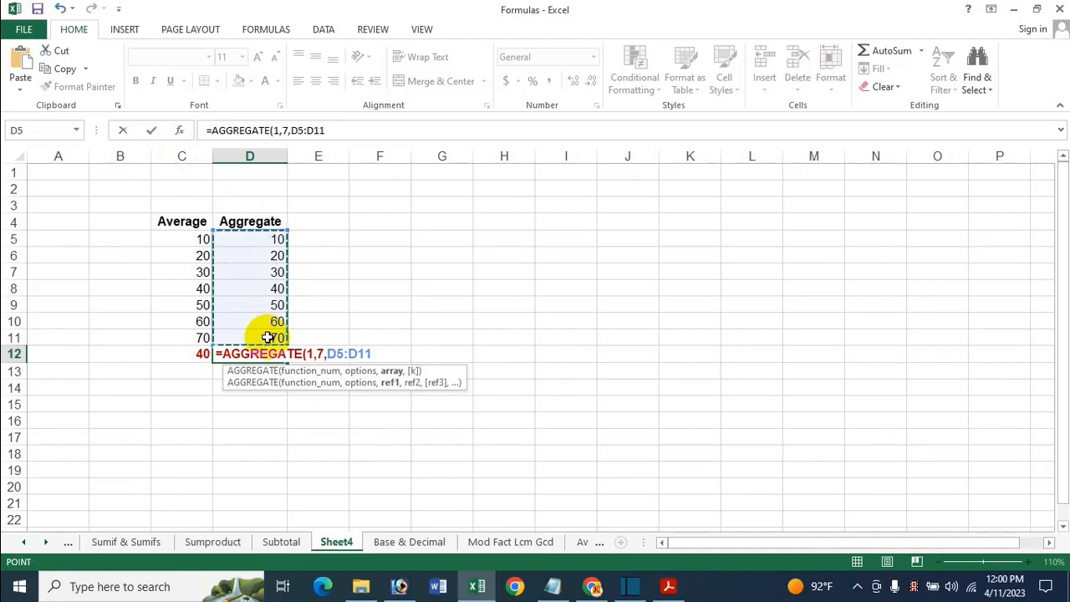
{"action": "key", "text": "Return"}
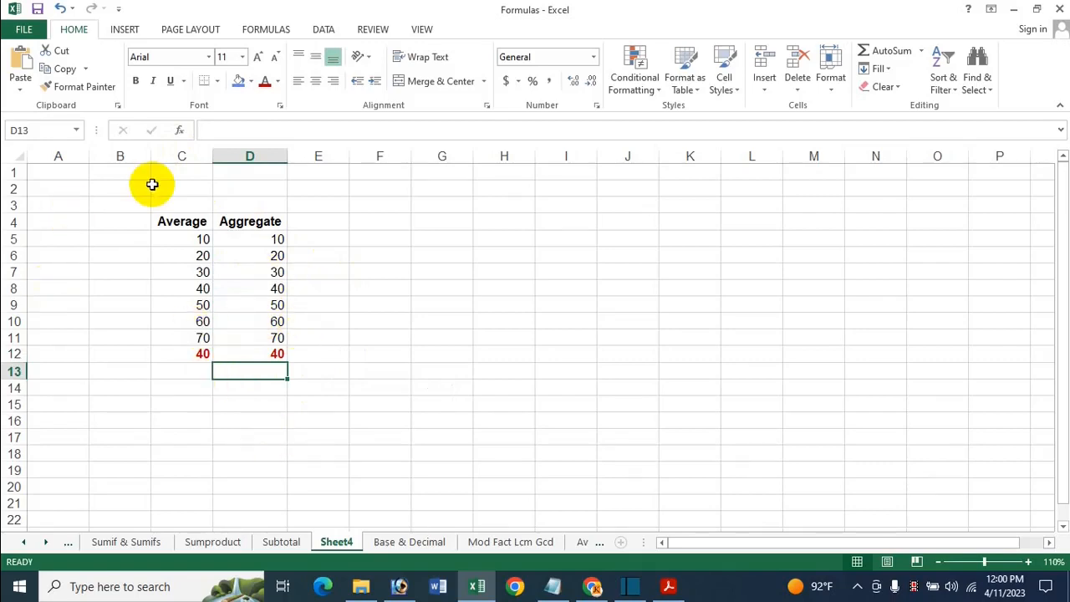
Enter #VALUE! in C7 and fill it across to D7 to test both averages with an error value.
{"action": "left_click", "coordinate": [199, 269]}
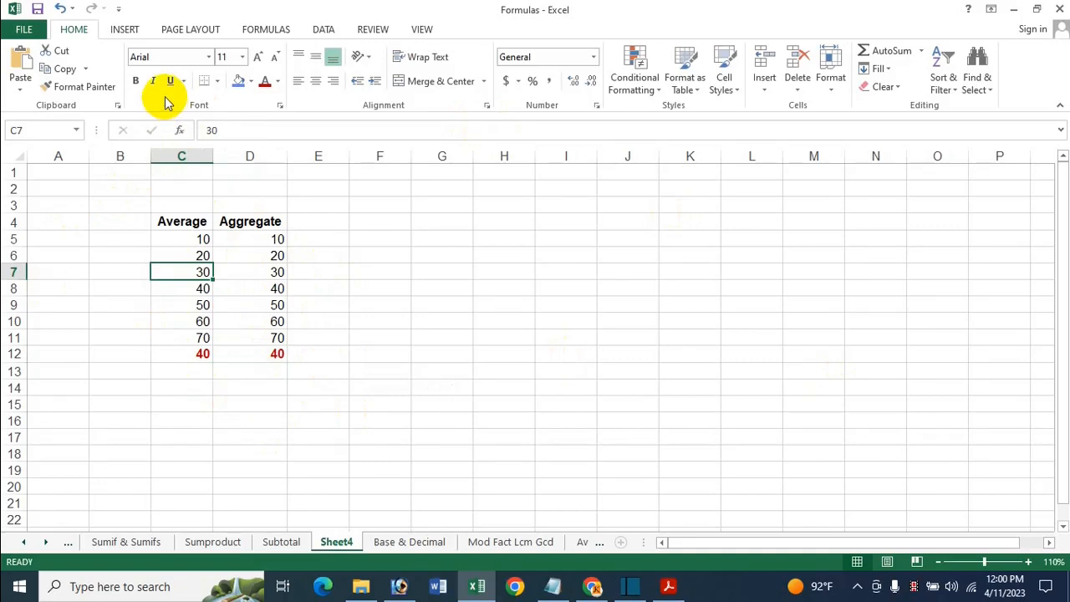
{"action": "type", "text": "#"}
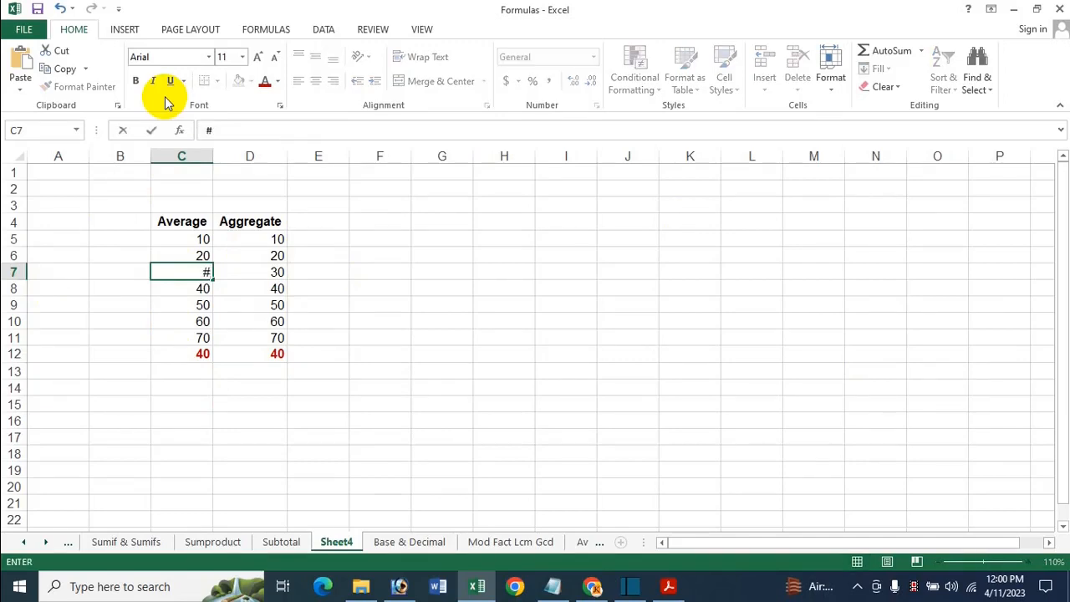
{"action": "type", "text": "ALUE!"}
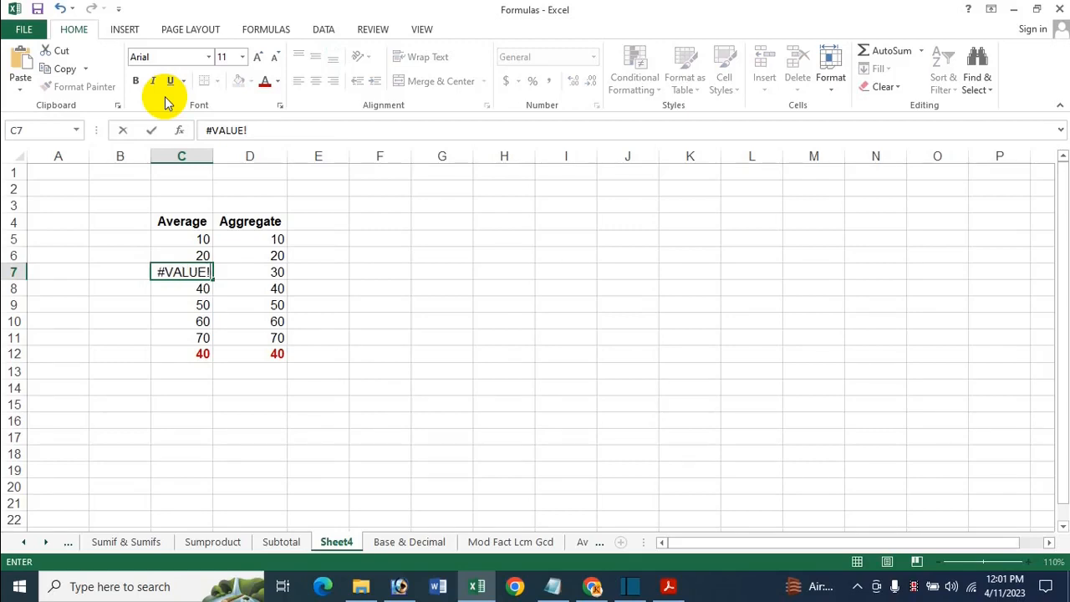
{"action": "key", "text": "Return"}
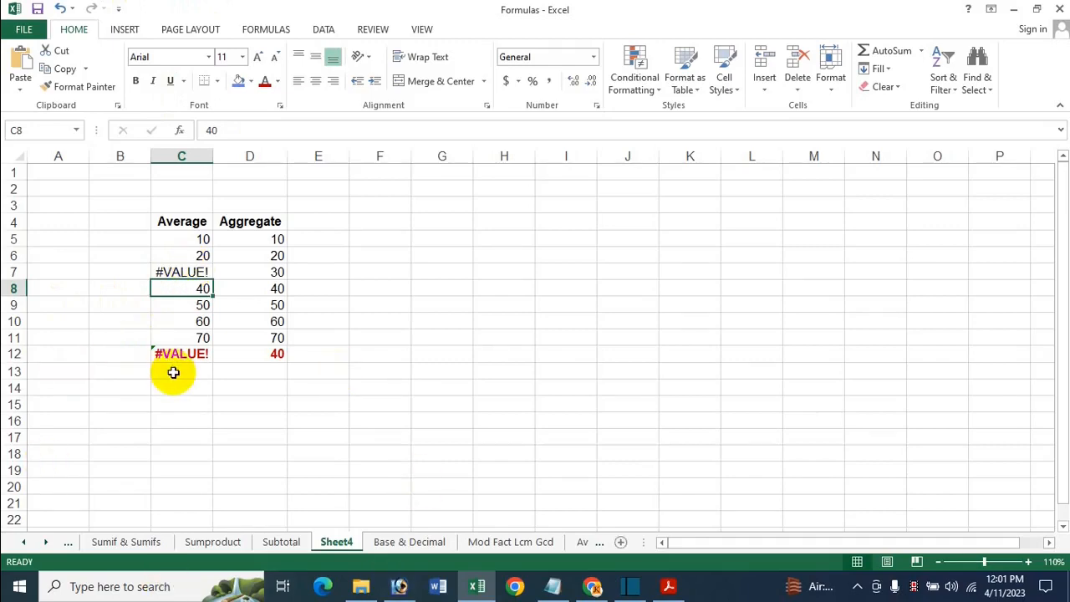
{"action": "left_click", "coordinate": [209, 278]}
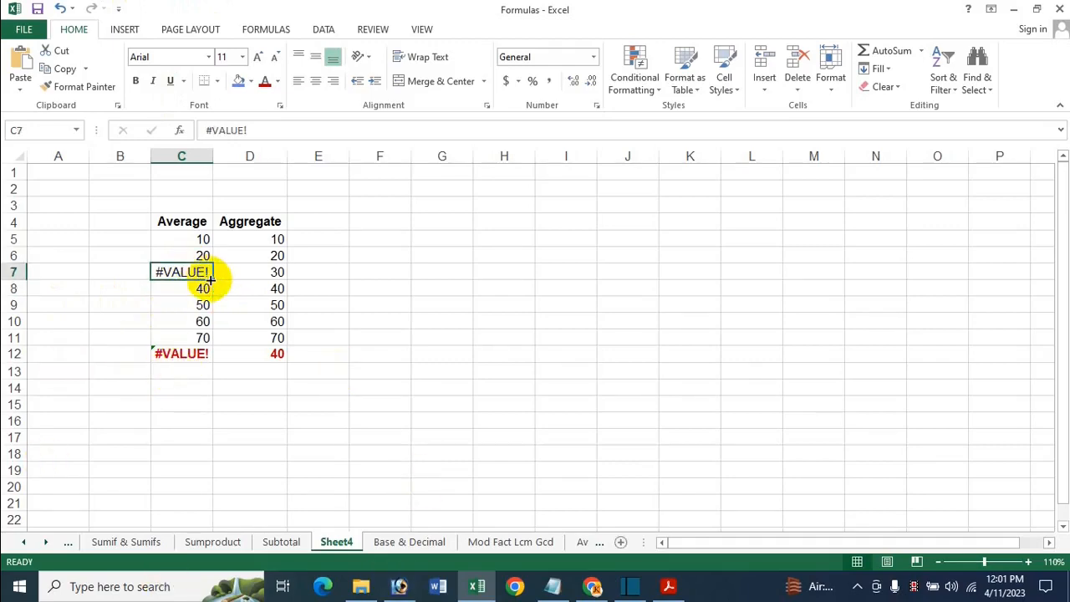
{"action": "left_click_drag", "start_coordinate": [209, 280], "coordinate": [265, 275]}
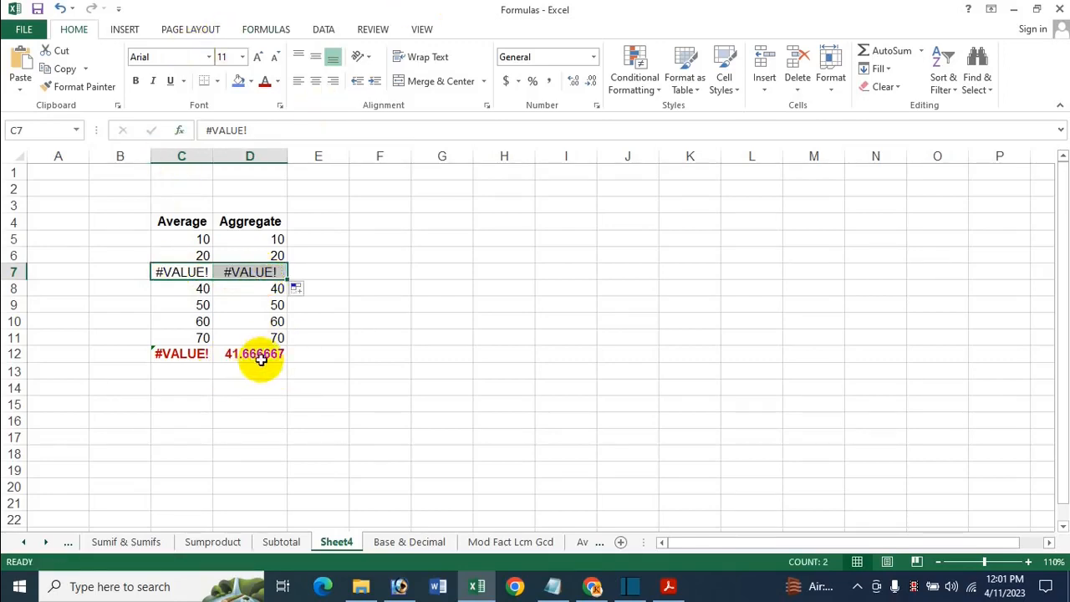
{"action": "left_click", "coordinate": [288, 389]}
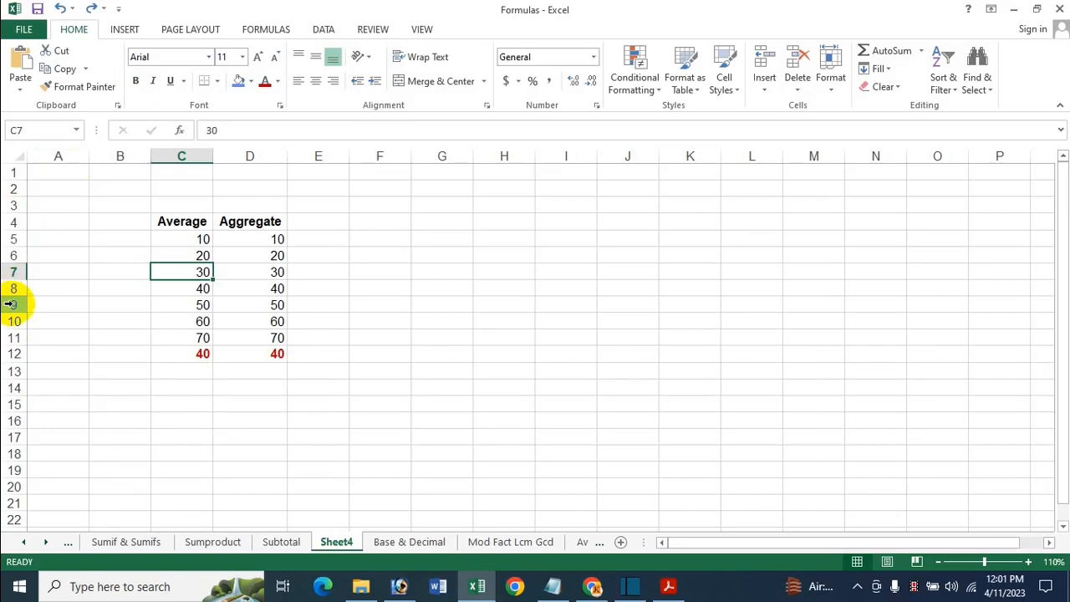
Hide rows 5 and 6 to test both averages with hidden rows, and unhide them again.
{"action": "left_click_drag", "start_coordinate": [17, 238], "coordinate": [18, 255]}
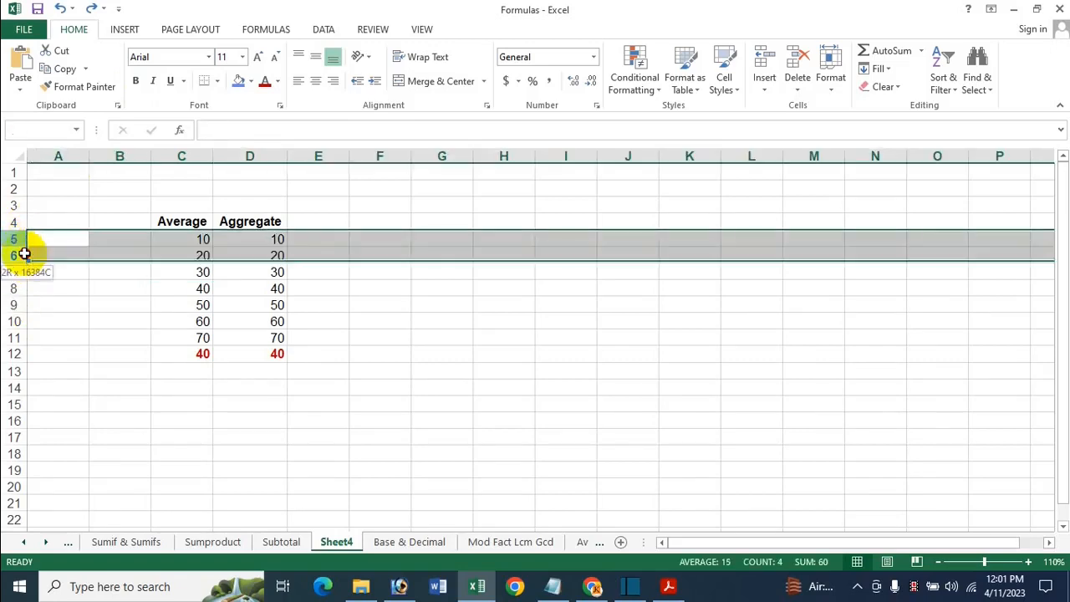
{"action": "right_click", "coordinate": [153, 249]}
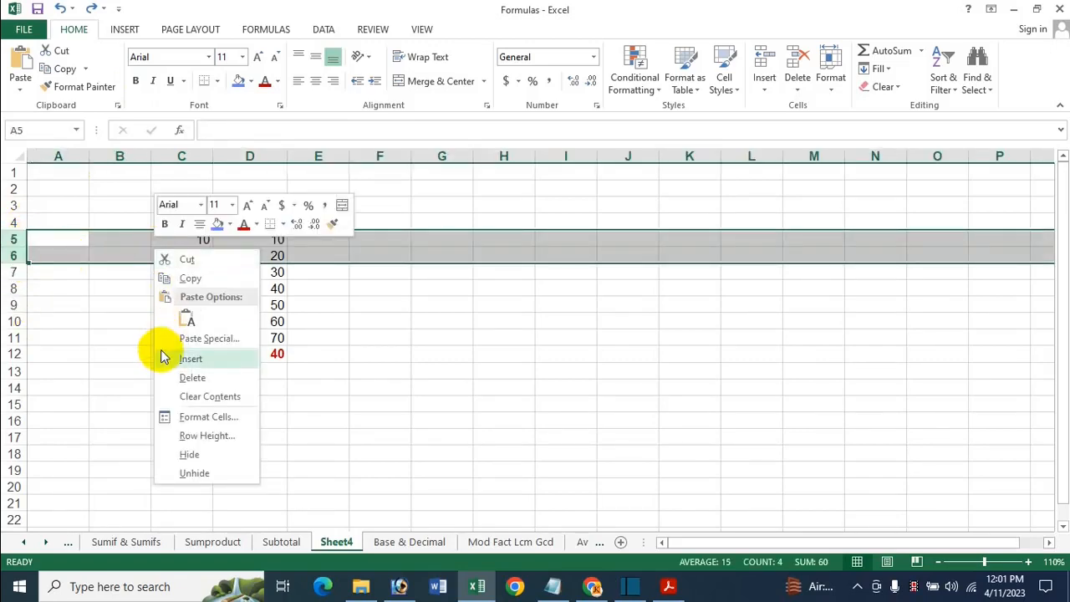
{"action": "left_click", "coordinate": [191, 453]}
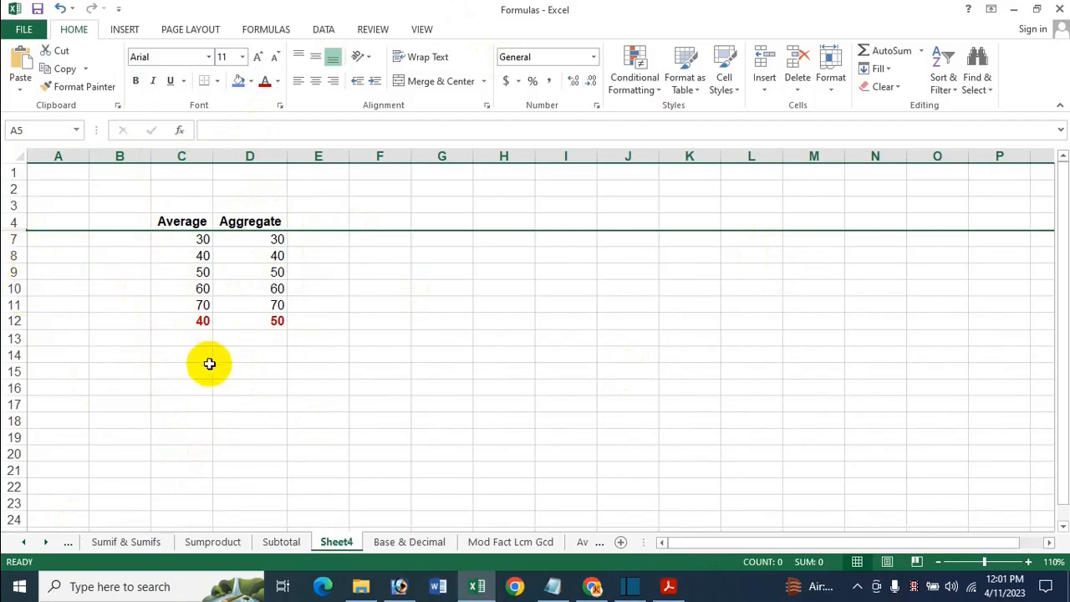
{"action": "key", "text": "ctrl+shift+9"}
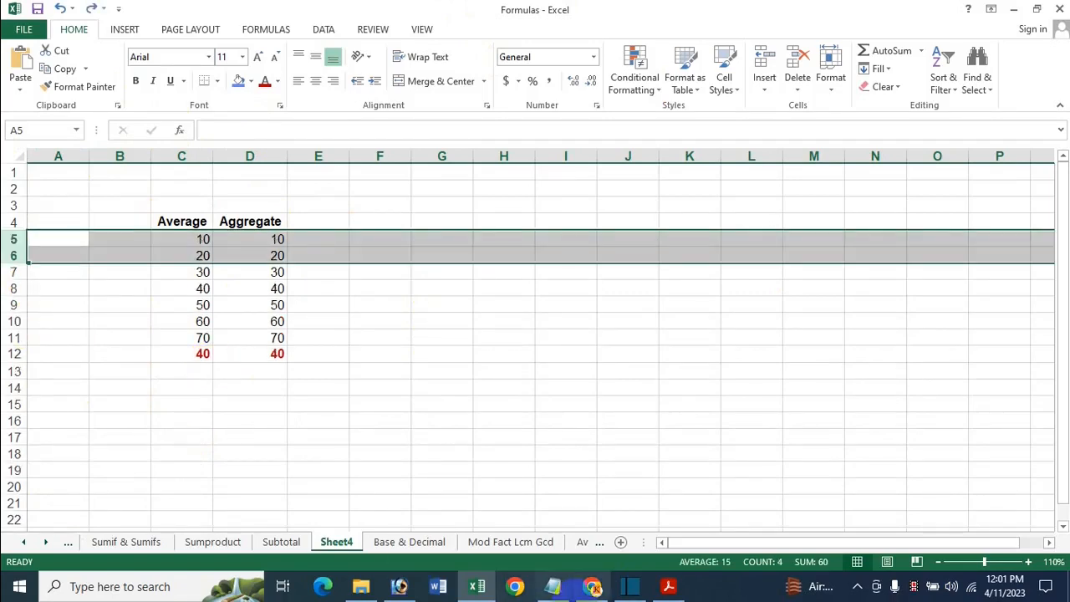
{"action": "left_click", "coordinate": [540, 373]}
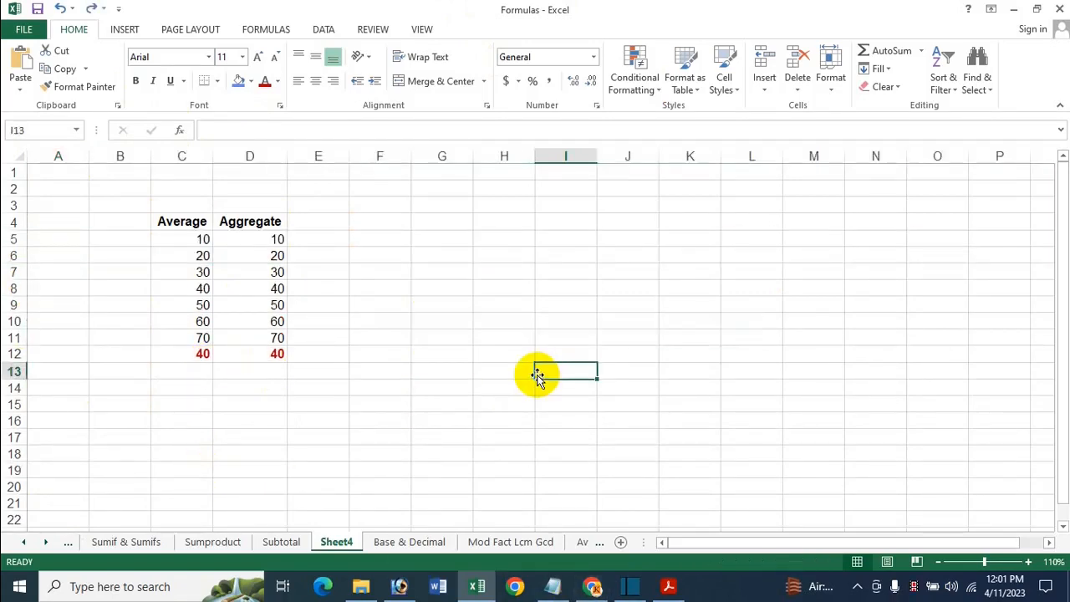
Undo the unhiding of rows 5 and 6 to recheck the averages, and unhide the two rows once more.
{"action": "key", "text": "ctrl+z"}
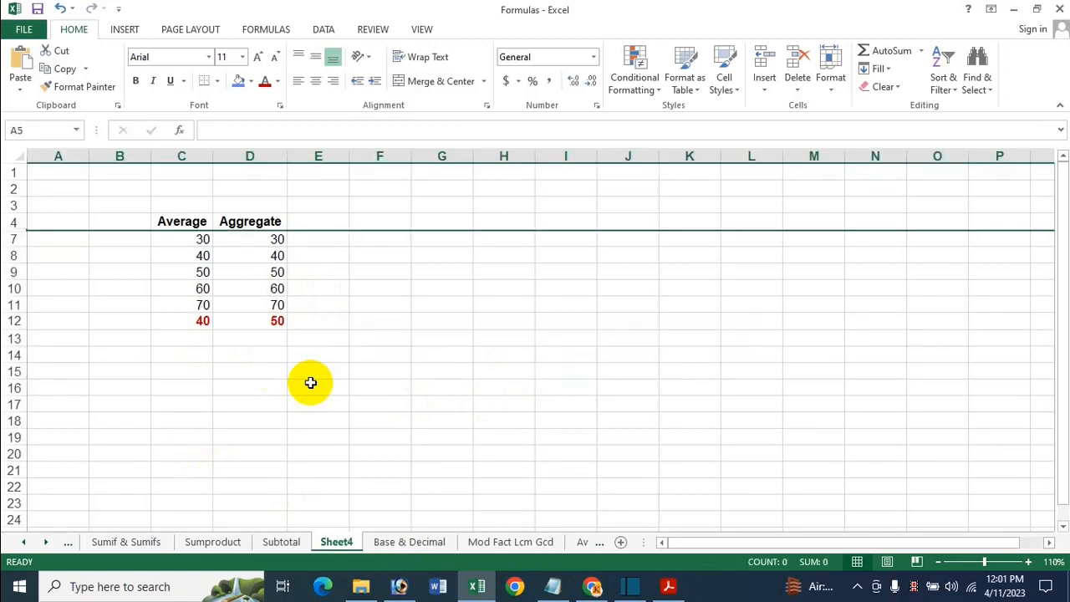
{"action": "right_click", "coordinate": [20, 230]}
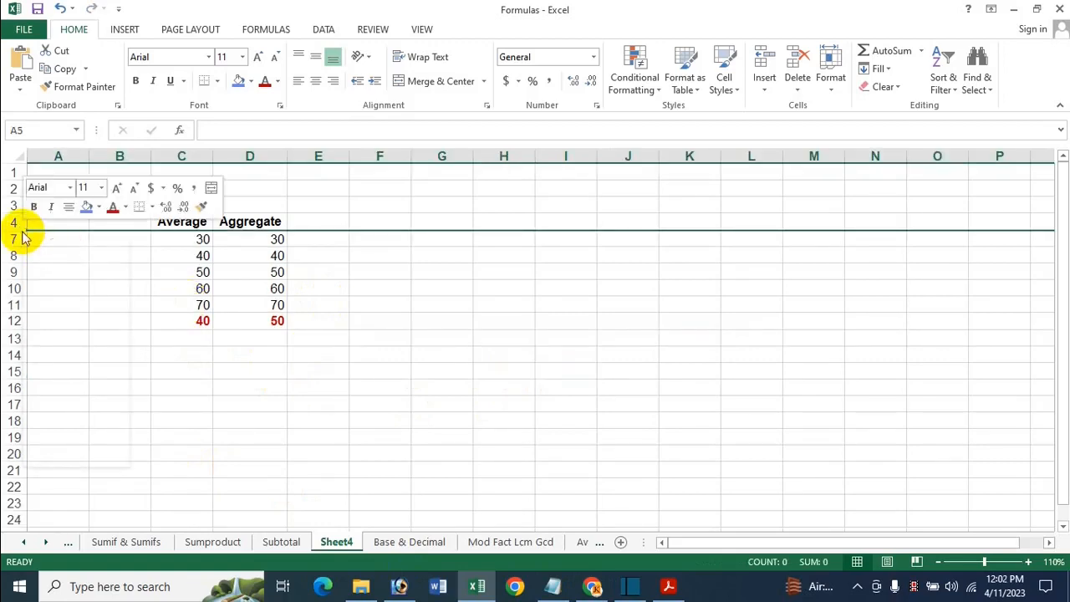
{"action": "left_click", "coordinate": [74, 456]}
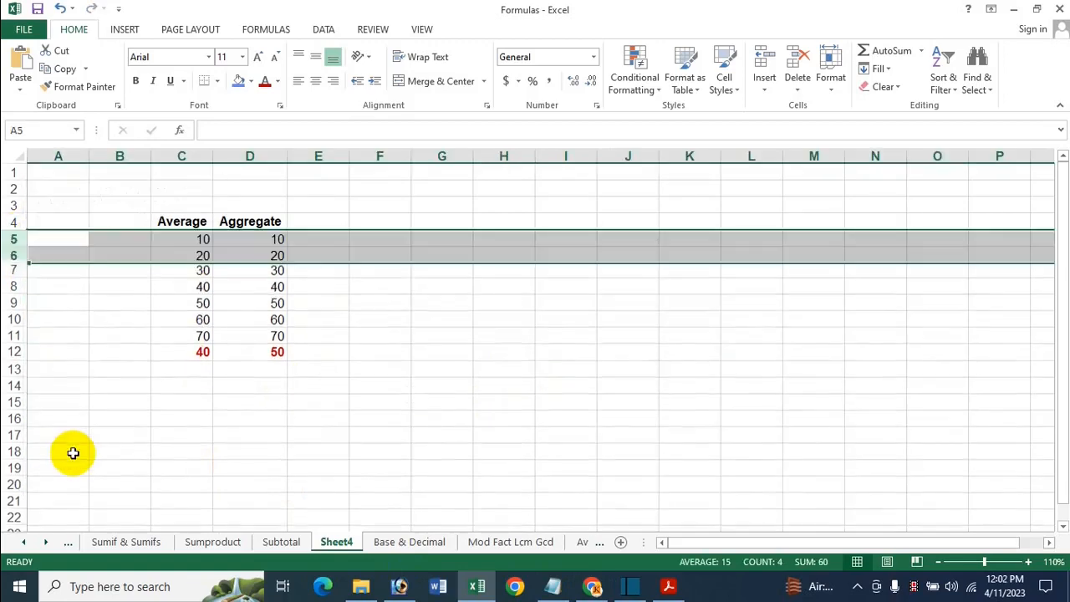
{"action": "left_click", "coordinate": [142, 303]}
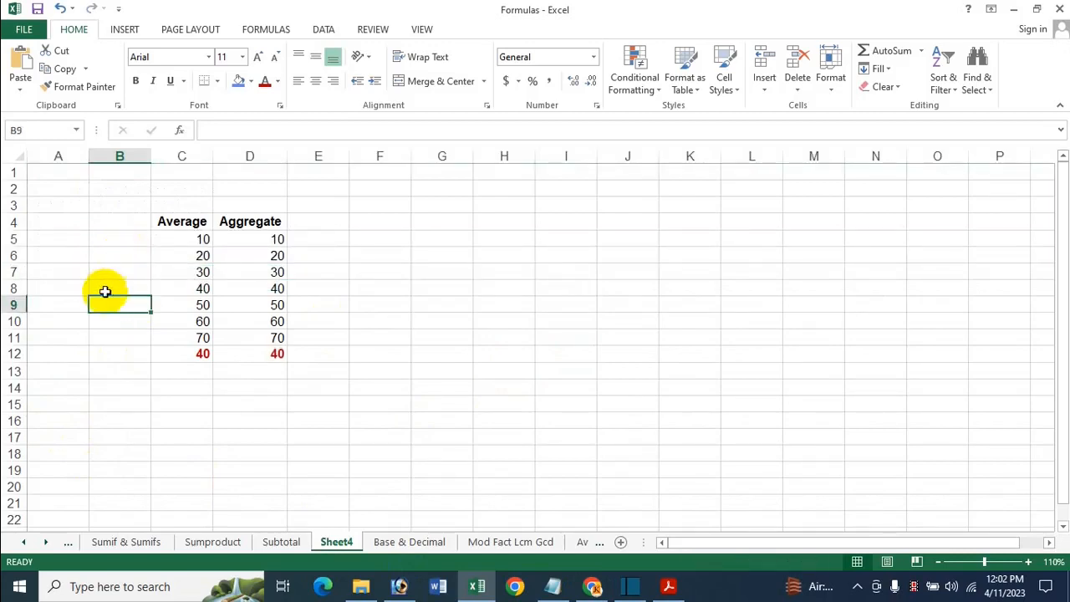
Clear the average formulas from cells C12 and D12.
{"action": "left_click", "coordinate": [251, 321]}
{"action": "left_click", "coordinate": [201, 353]}
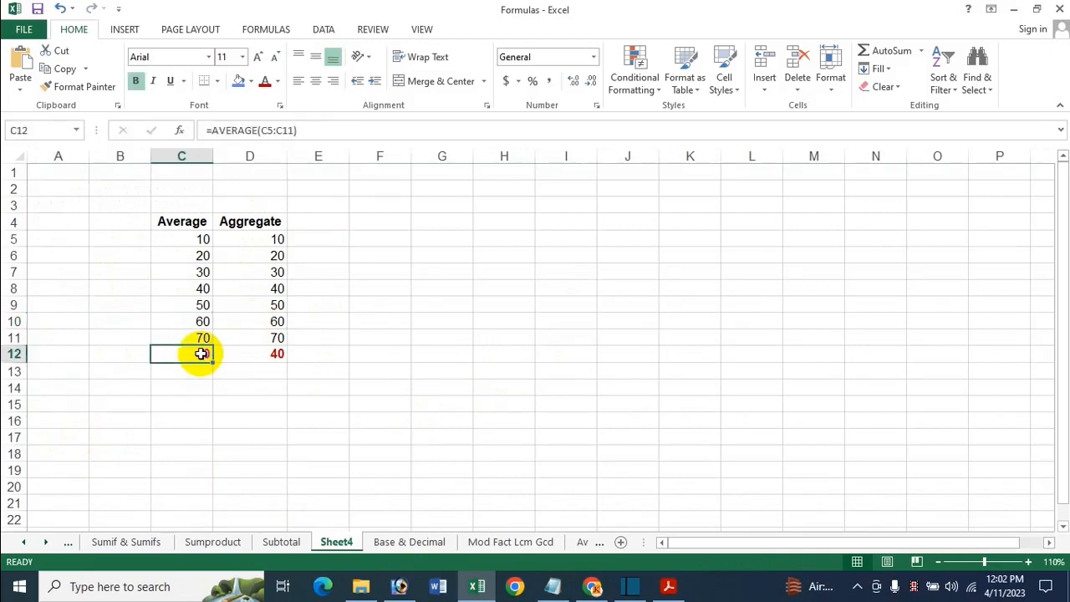
{"action": "left_click_drag", "start_coordinate": [200, 354], "coordinate": [256, 368]}
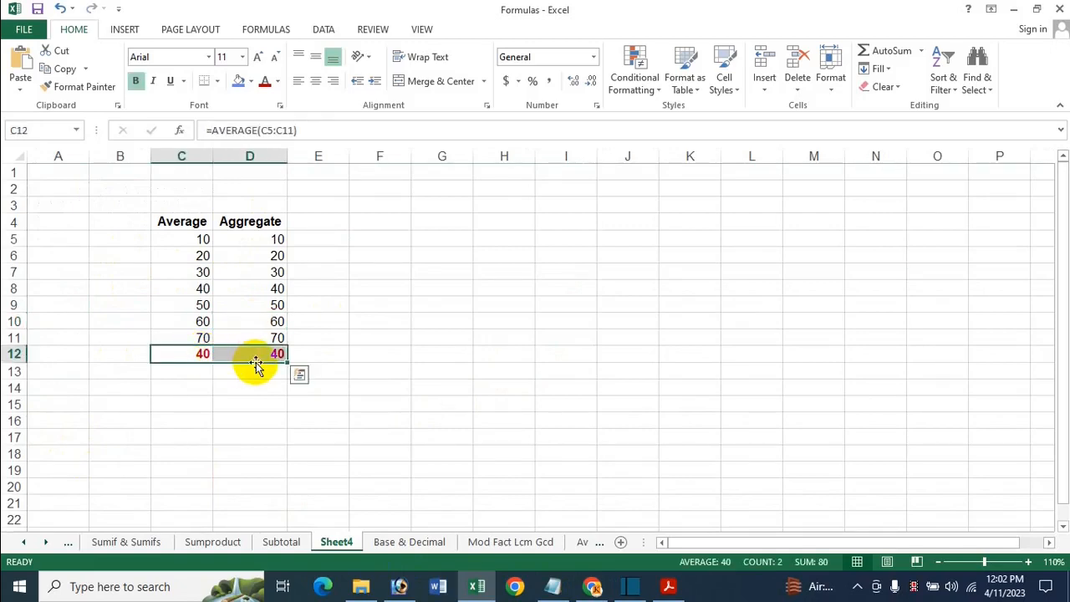
{"action": "key", "text": "Delete"}
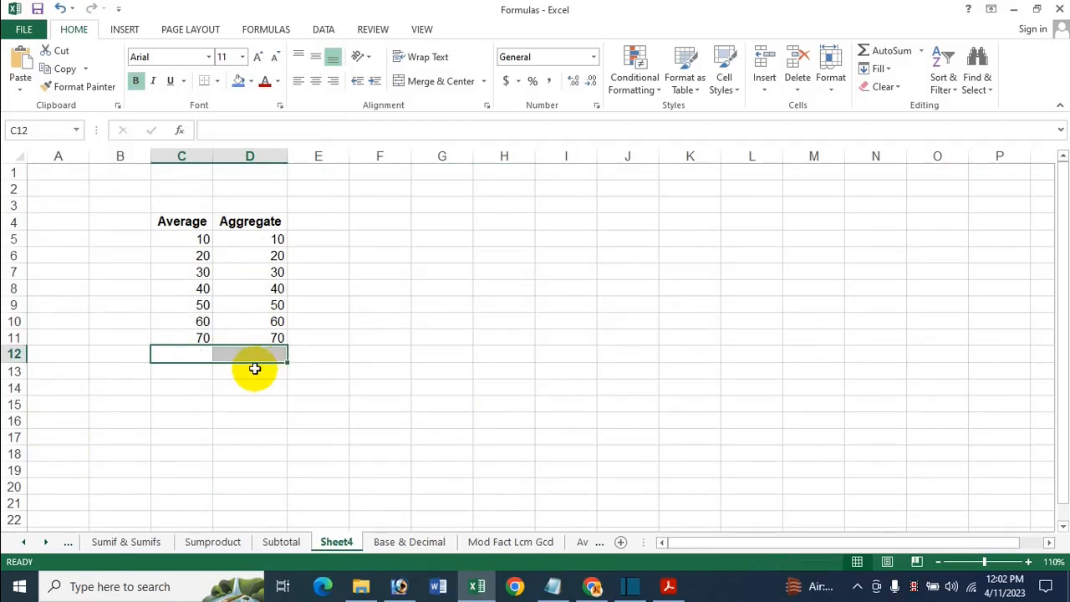
{"action": "left_click", "coordinate": [174, 357]}
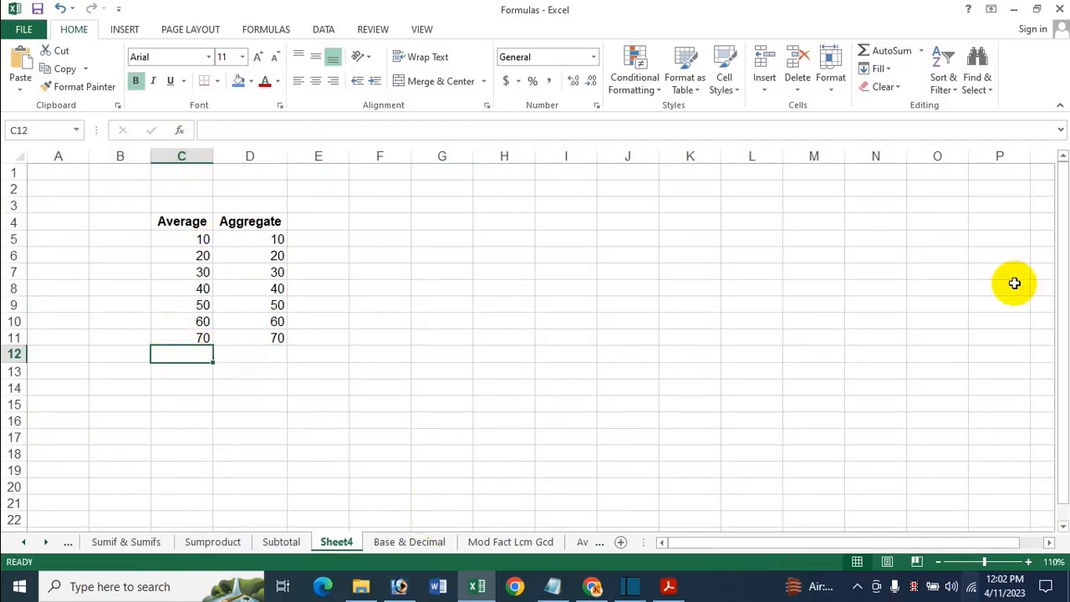
{"action": "left_click", "coordinate": [248, 34]}
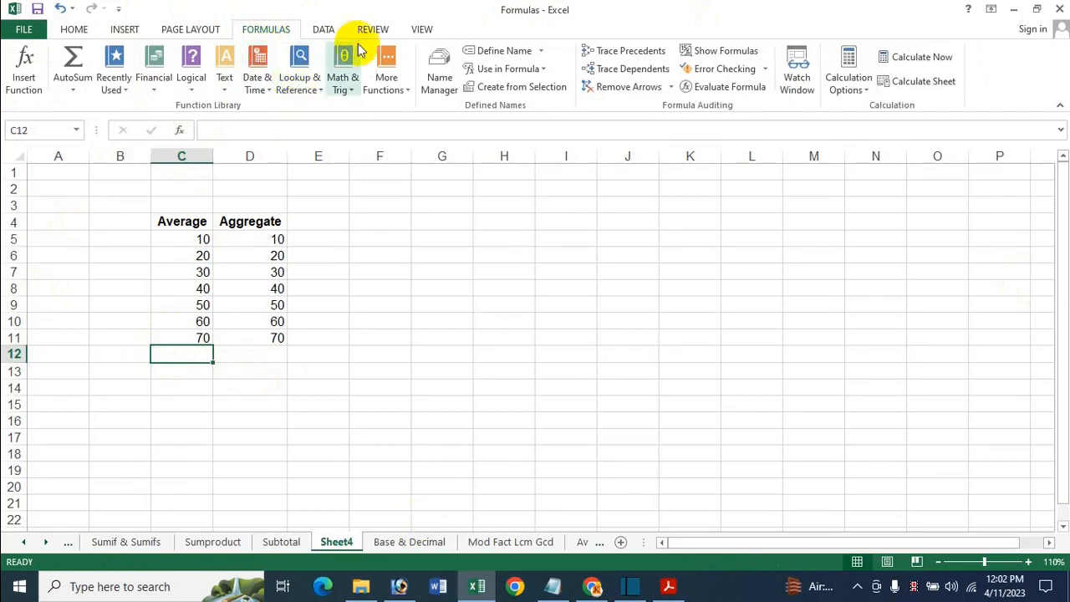
{"action": "left_click", "coordinate": [359, 86]}
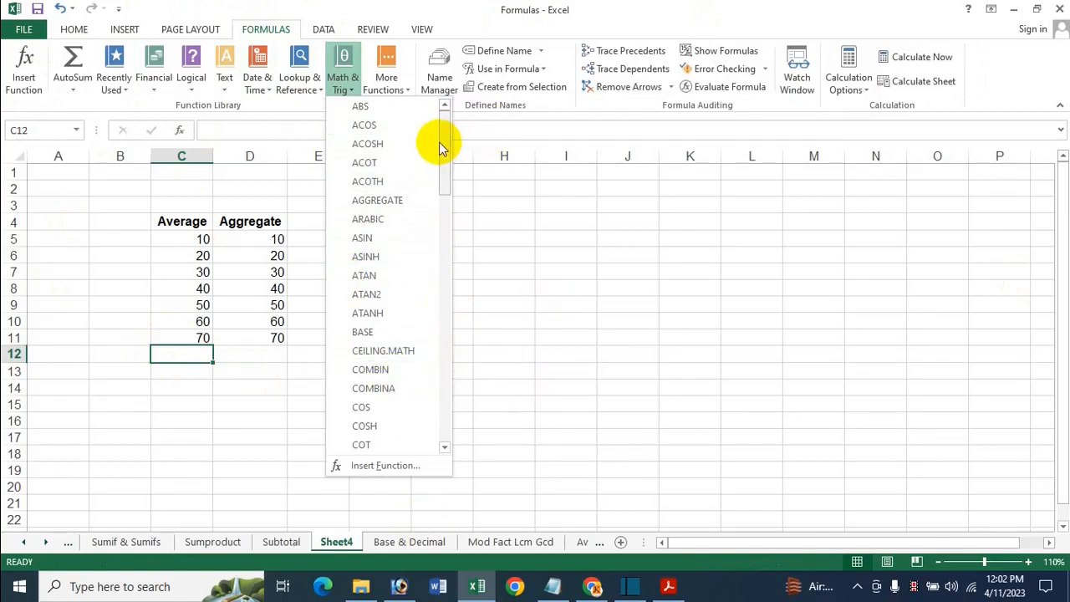
{"action": "left_click", "coordinate": [183, 219]}
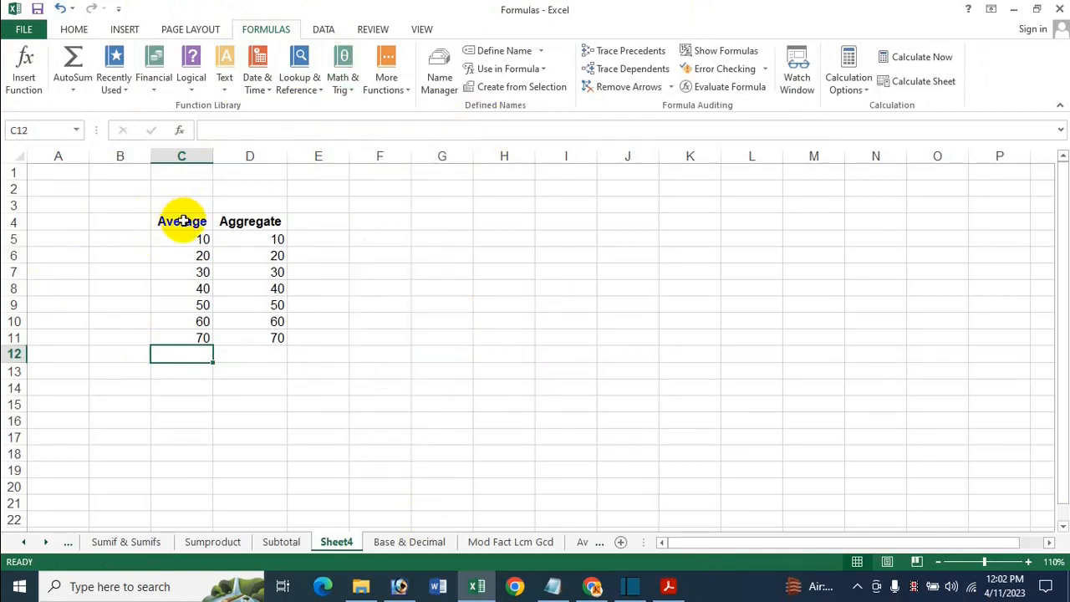
Change the Average column header in C4 to Sum.
{"action": "left_click", "coordinate": [184, 220]}
{"action": "type", "text": "Sum"}
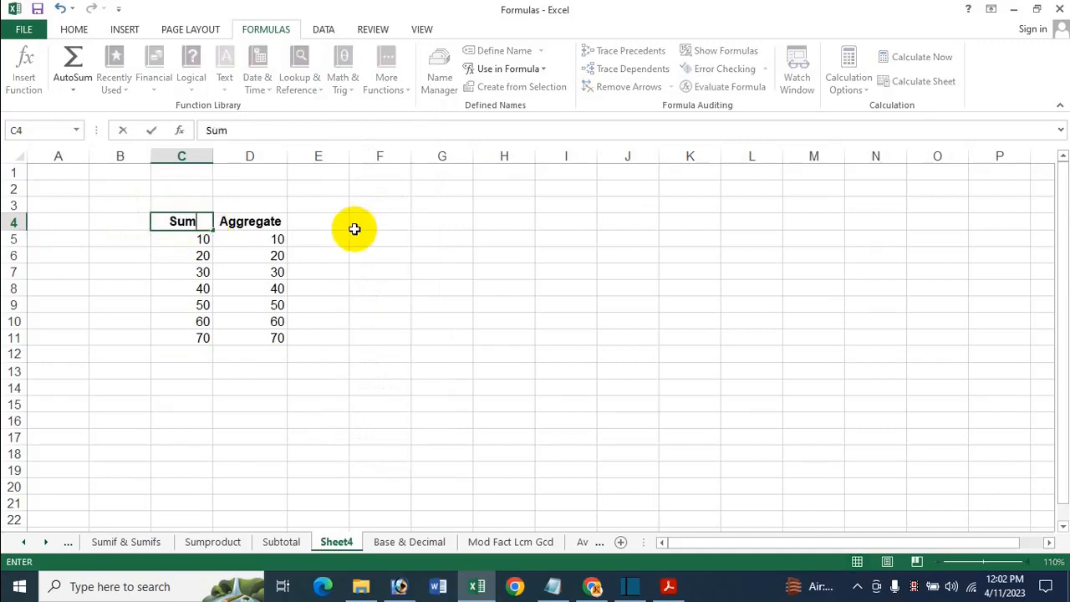
{"action": "left_click", "coordinate": [352, 239]}
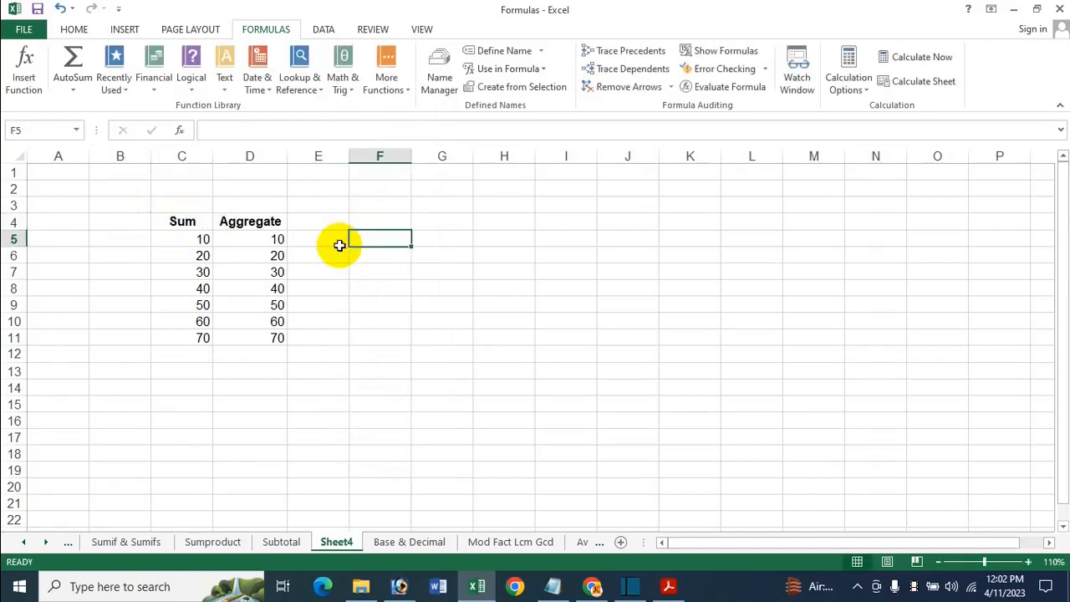
Insert the SUM function in C12 for the range C5:C11.
{"action": "left_click", "coordinate": [178, 357]}
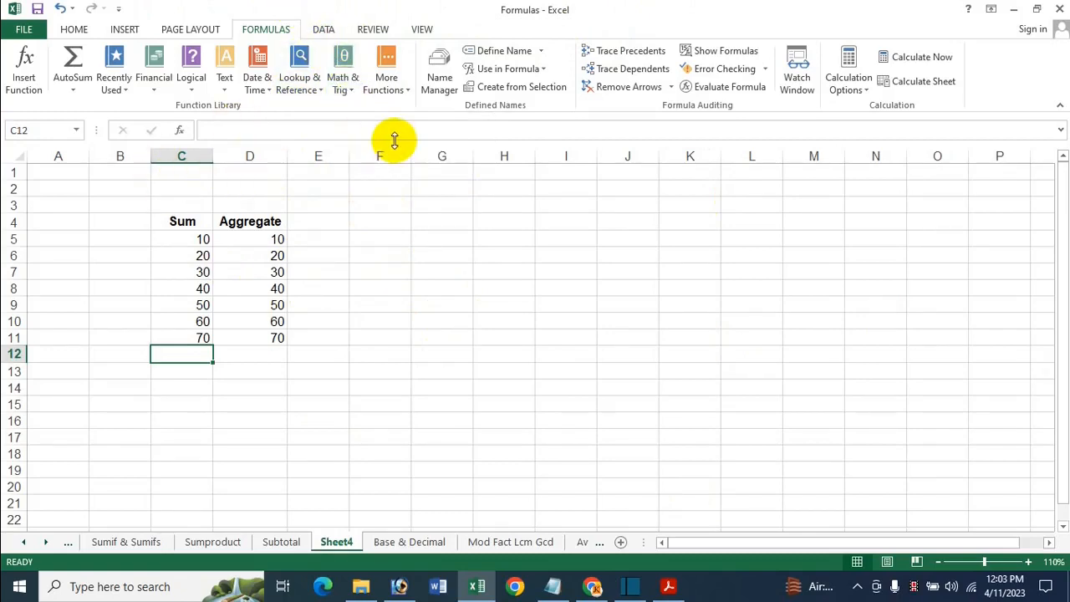
{"action": "left_click", "coordinate": [351, 92]}
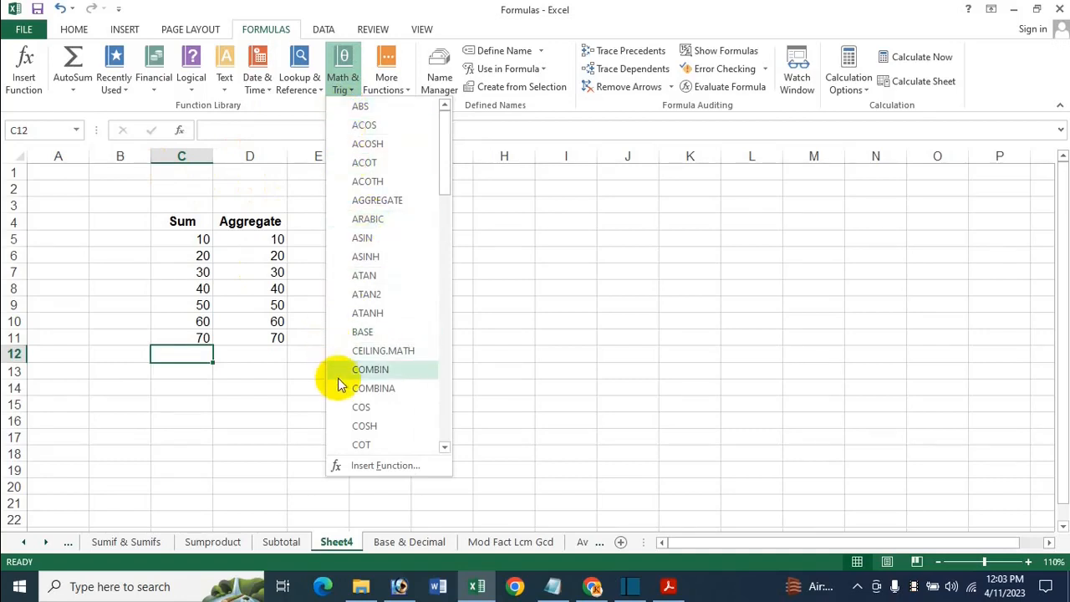
{"action": "scroll", "coordinate": [351, 380], "scroll_direction": "down", "scroll_amount": 15}
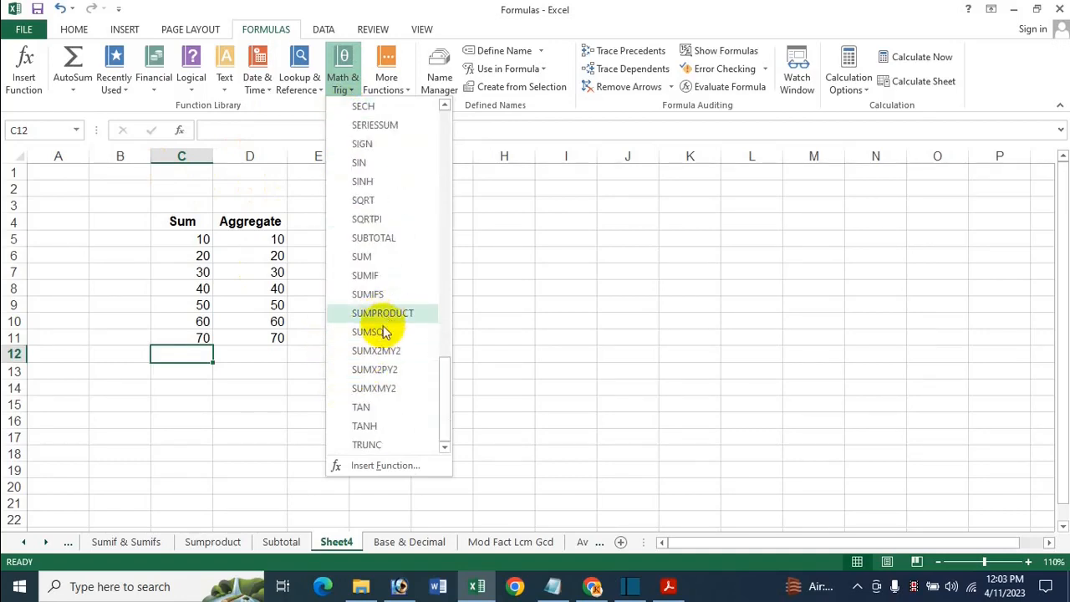
{"action": "left_click", "coordinate": [380, 256]}
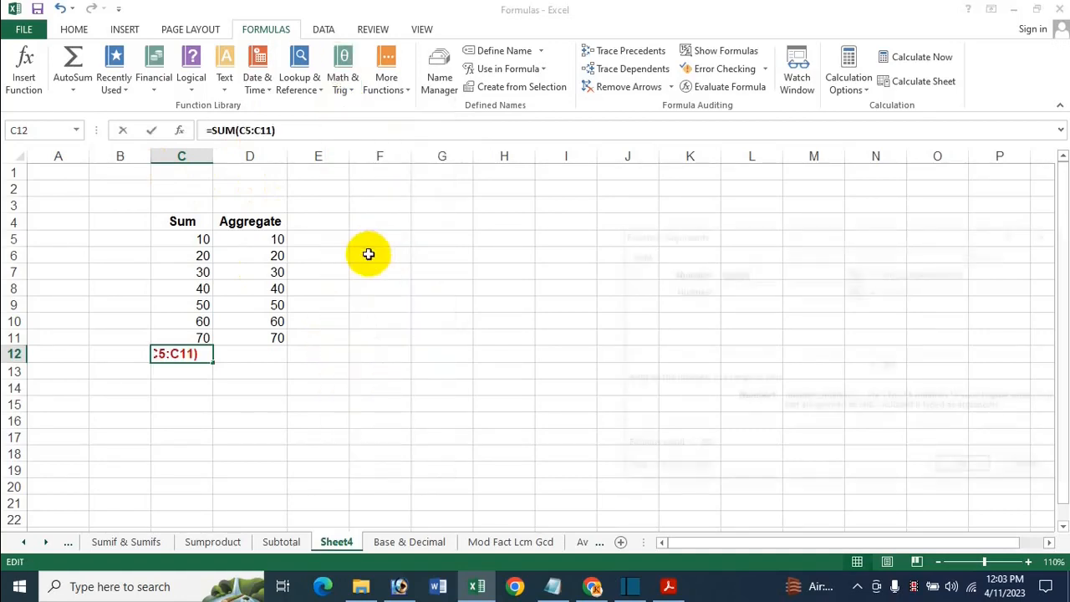
{"action": "key", "text": "BackSpace"}
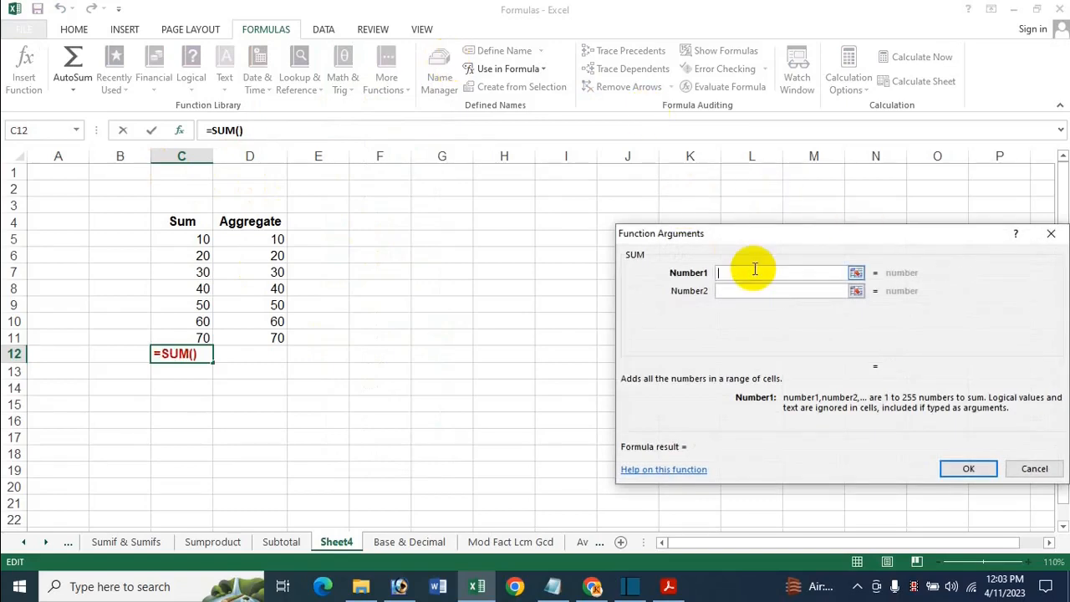
{"action": "left_click_drag", "start_coordinate": [206, 239], "coordinate": [204, 338]}
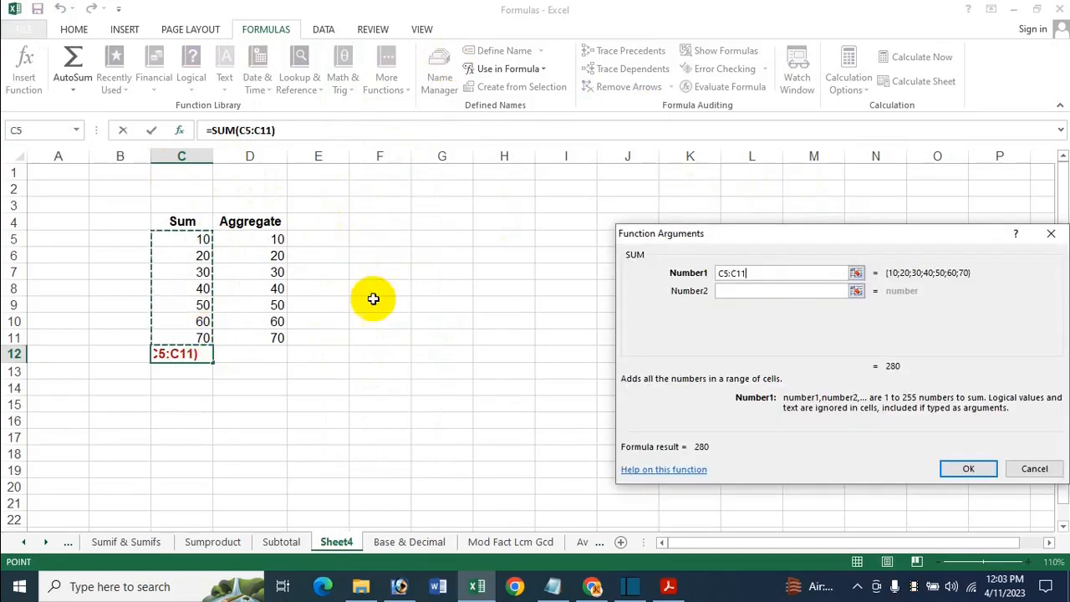
{"action": "left_click", "coordinate": [968, 469]}
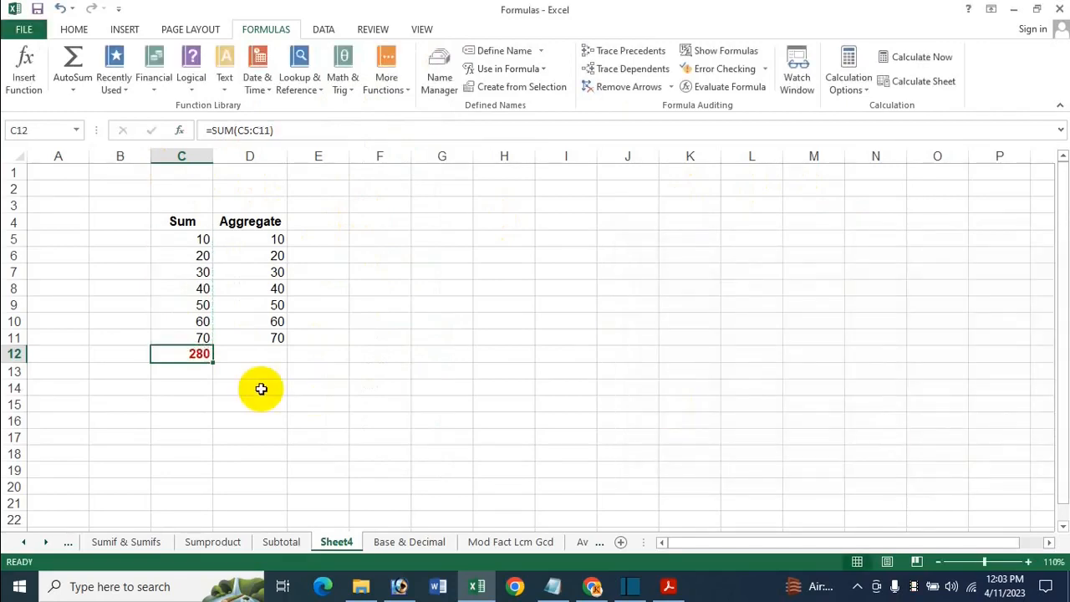
Start the AGGREGATE function in cell D12 with the argument list function_num, options, array, k.
{"action": "left_click", "coordinate": [234, 354]}
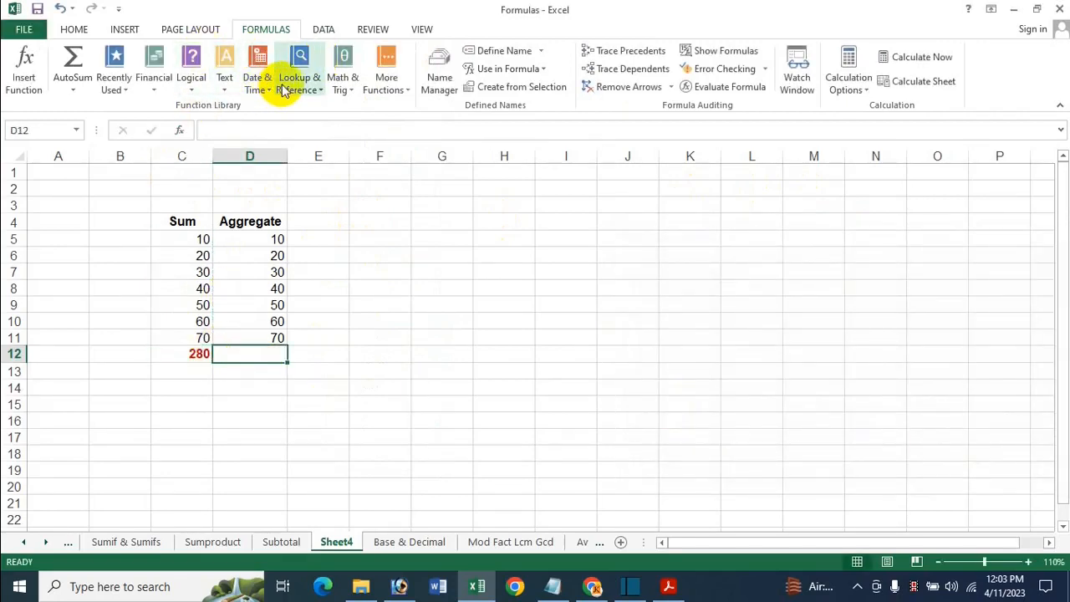
{"action": "left_click", "coordinate": [345, 77]}
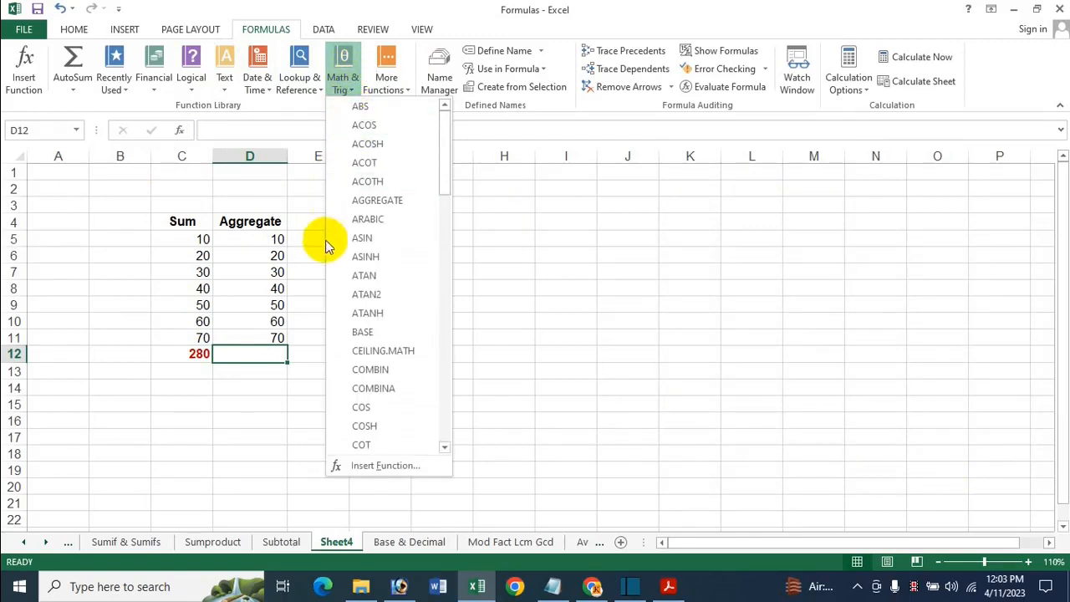
{"action": "left_click", "coordinate": [408, 200]}
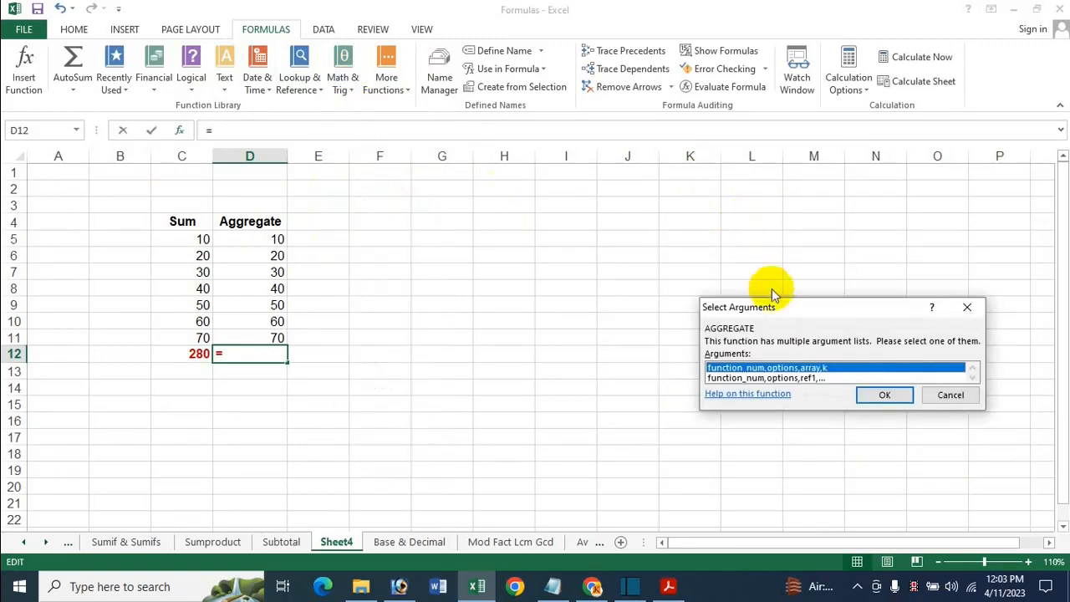
{"action": "left_click", "coordinate": [894, 402]}
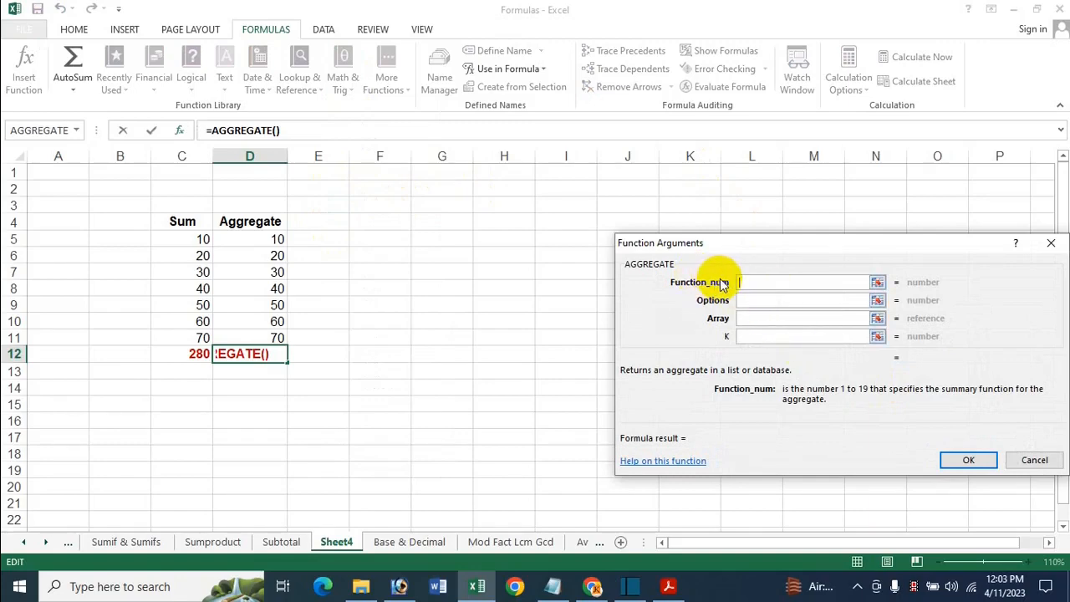
{"action": "left_click", "coordinate": [273, 240]}
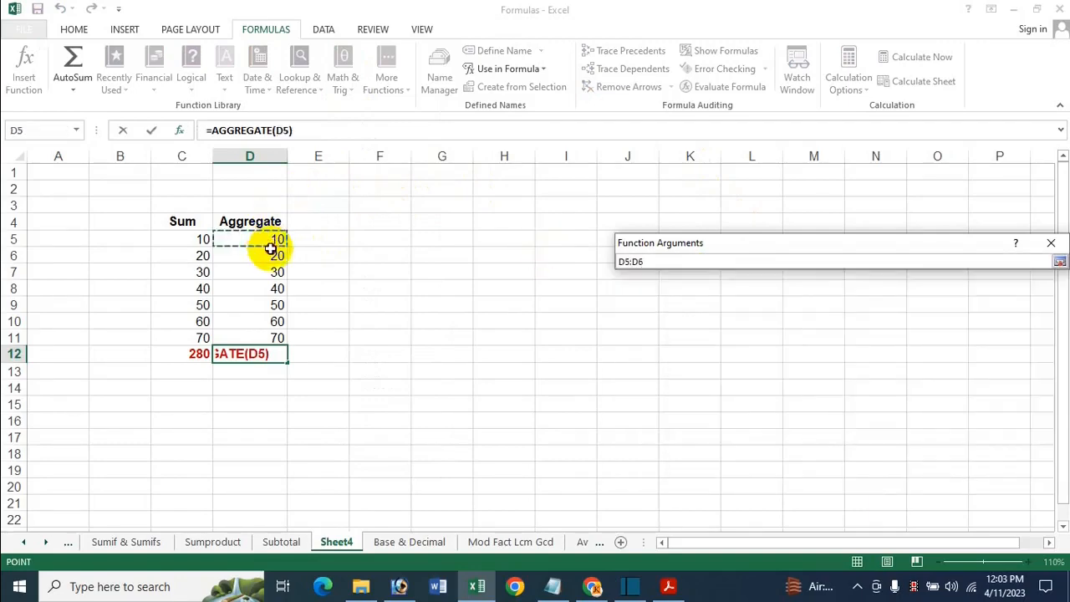
{"action": "key", "text": "BackSpace"}
{"action": "key", "text": "BackSpace"}
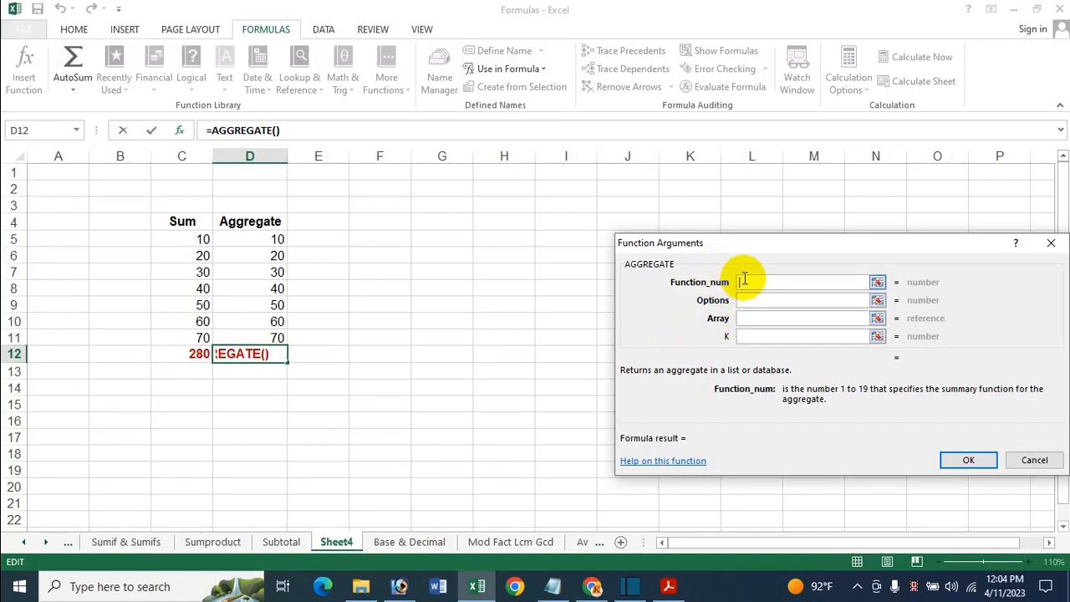
Set the AGGREGATE arguments to function number 9, options 7 and array D5:D11, and enter the formula in D12.
{"action": "type", "text": "9"}
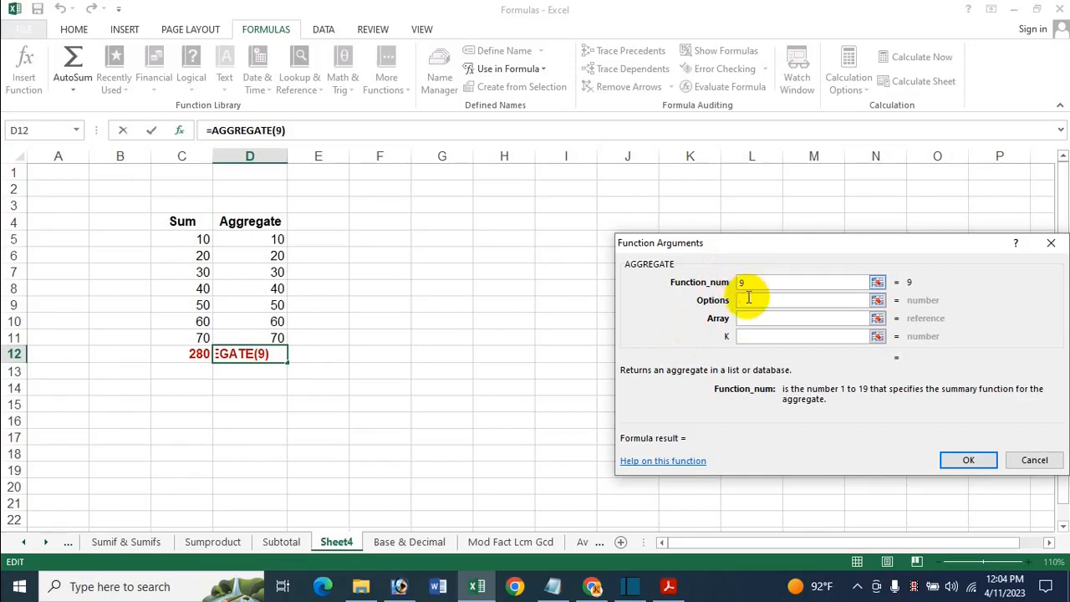
{"action": "left_click", "coordinate": [745, 298]}
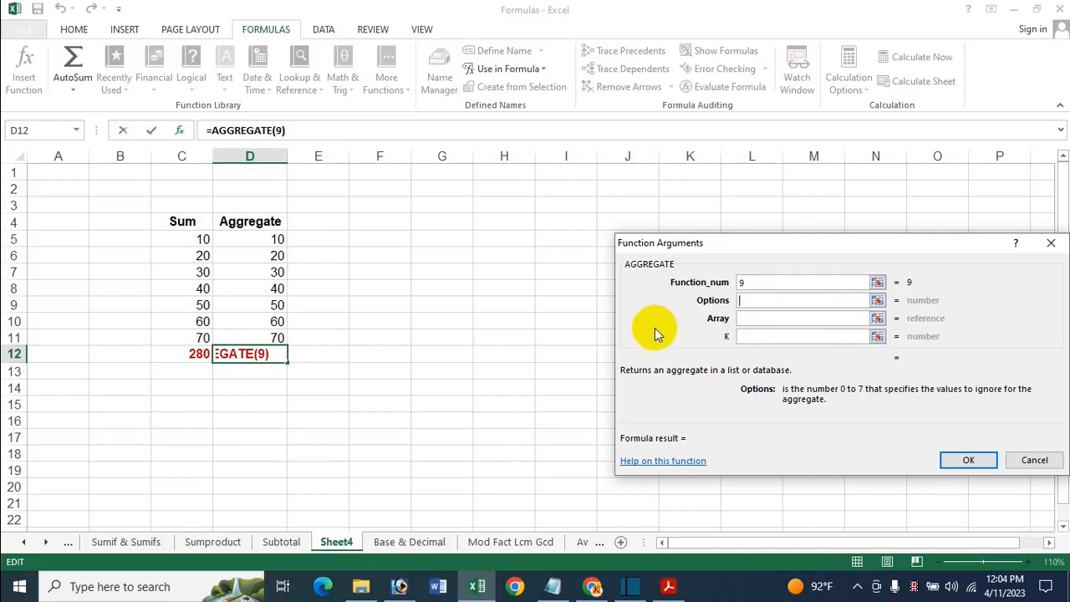
{"action": "type", "text": "7"}
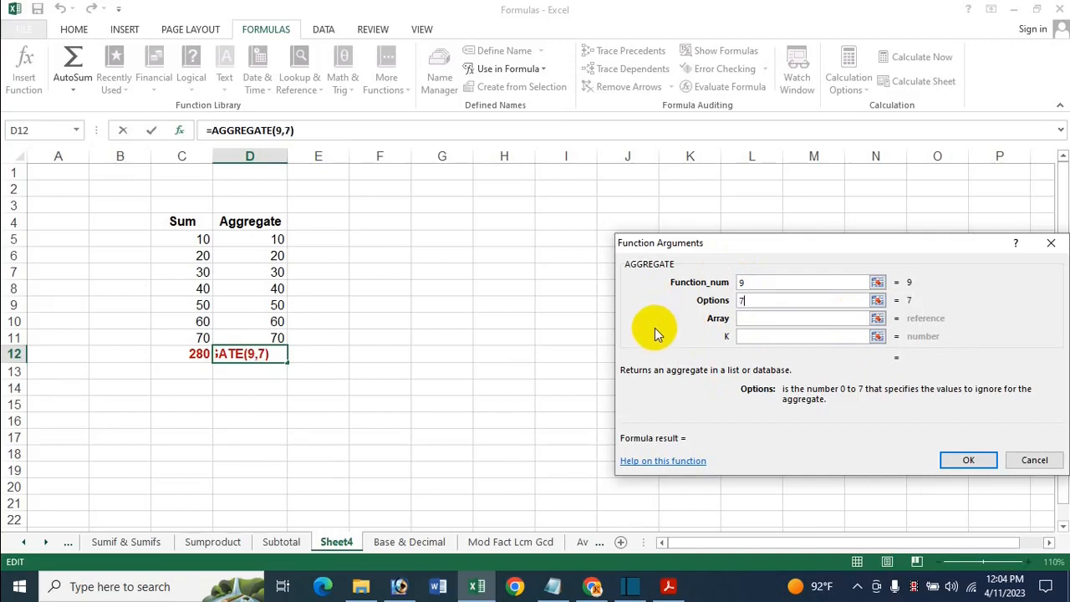
{"action": "left_click", "coordinate": [750, 319]}
{"action": "left_click_drag", "start_coordinate": [242, 239], "coordinate": [269, 331]}
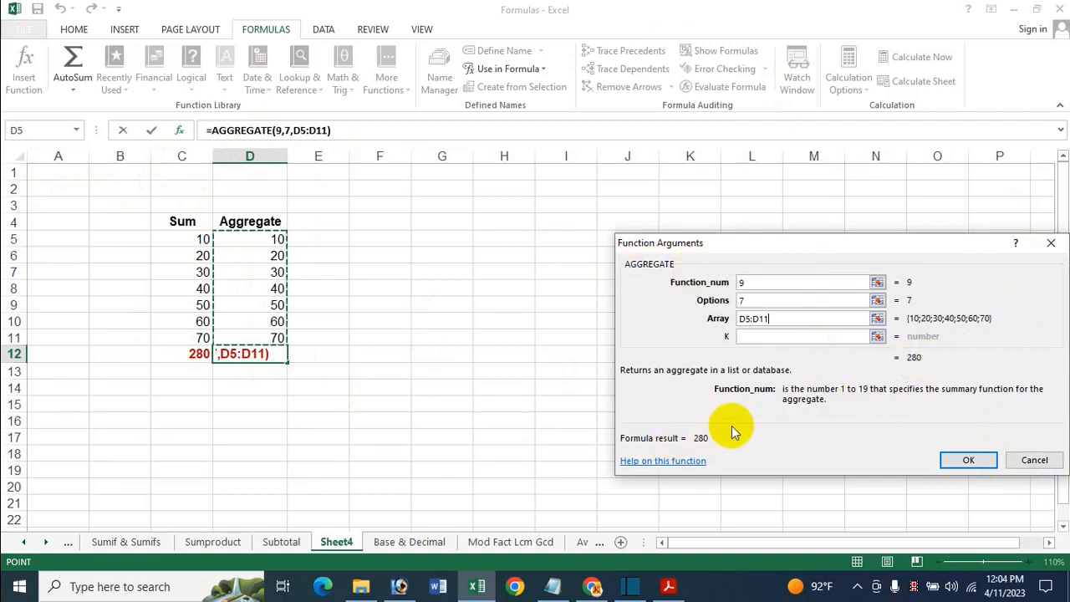
{"action": "left_click", "coordinate": [972, 470]}
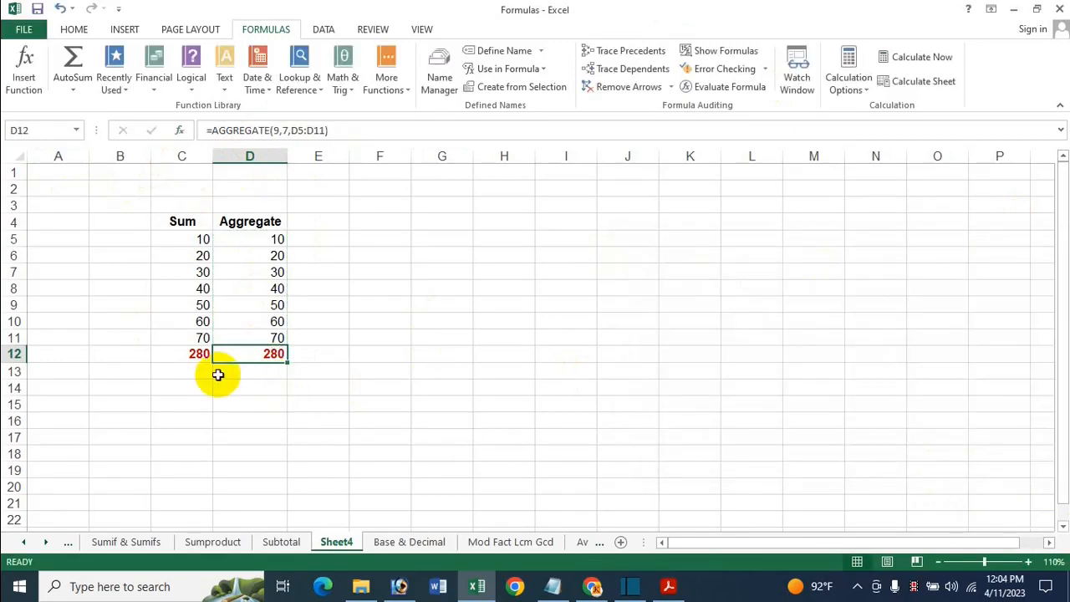
Replace the value in cell C7 of the Sum column with the error value #N/A.
{"action": "left_click", "coordinate": [197, 285]}
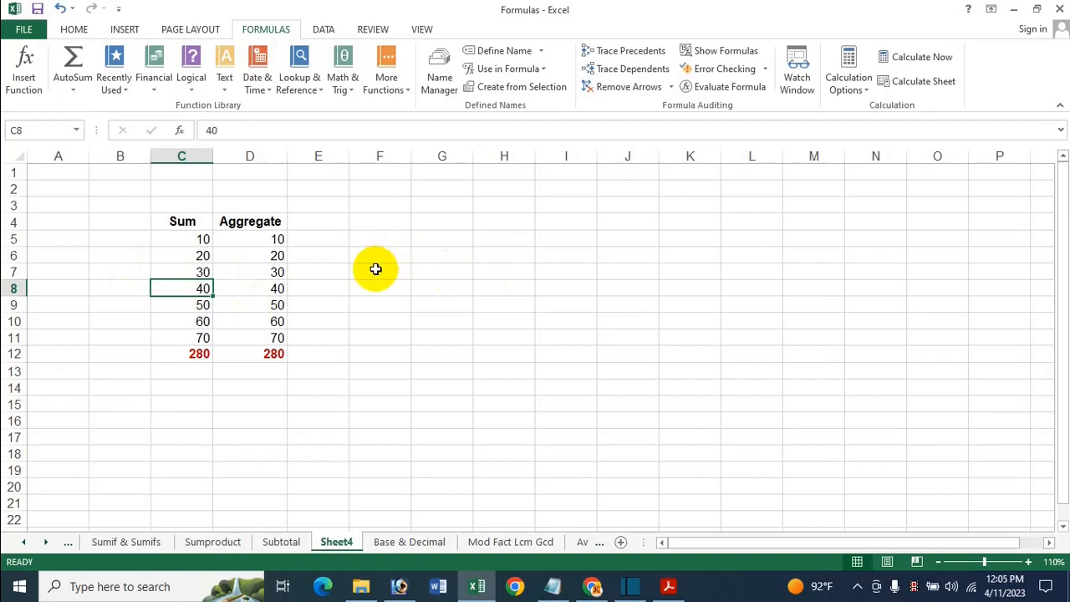
{"action": "left_click", "coordinate": [195, 260]}
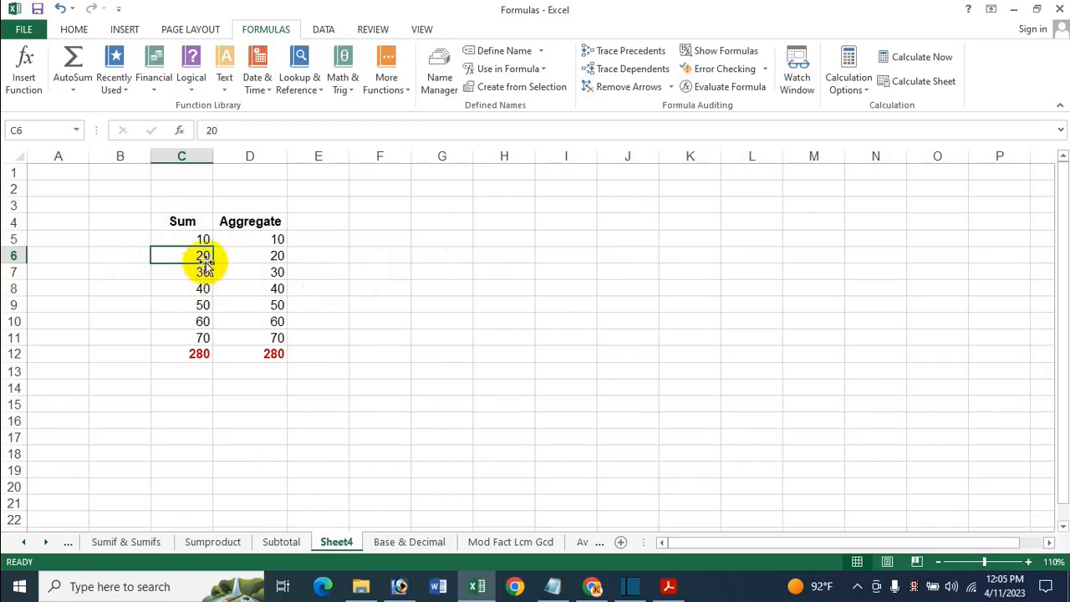
{"action": "left_click", "coordinate": [200, 278]}
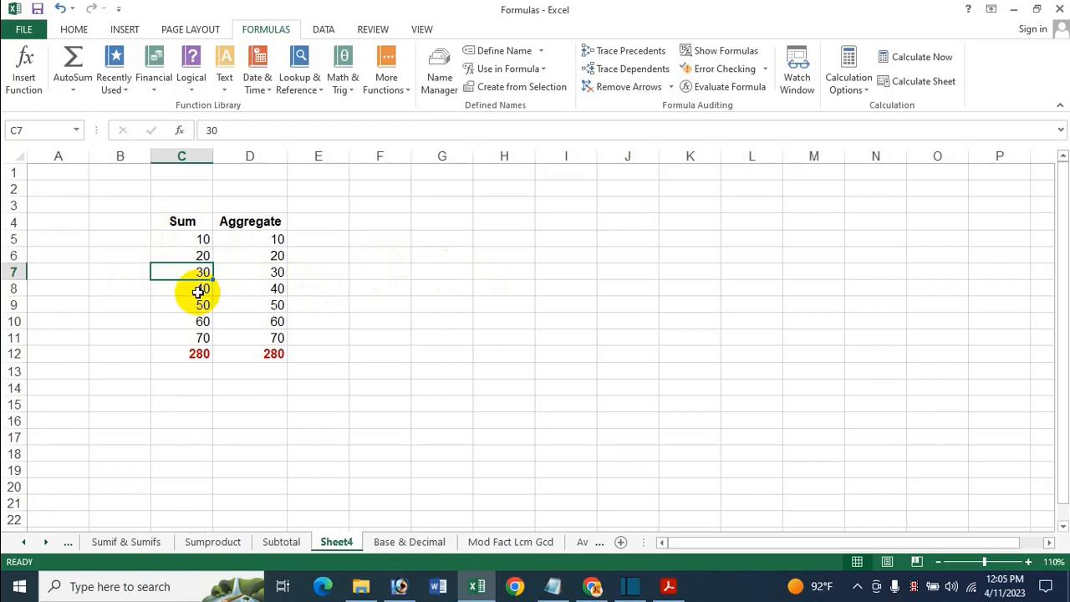
{"action": "type", "text": "#N"}
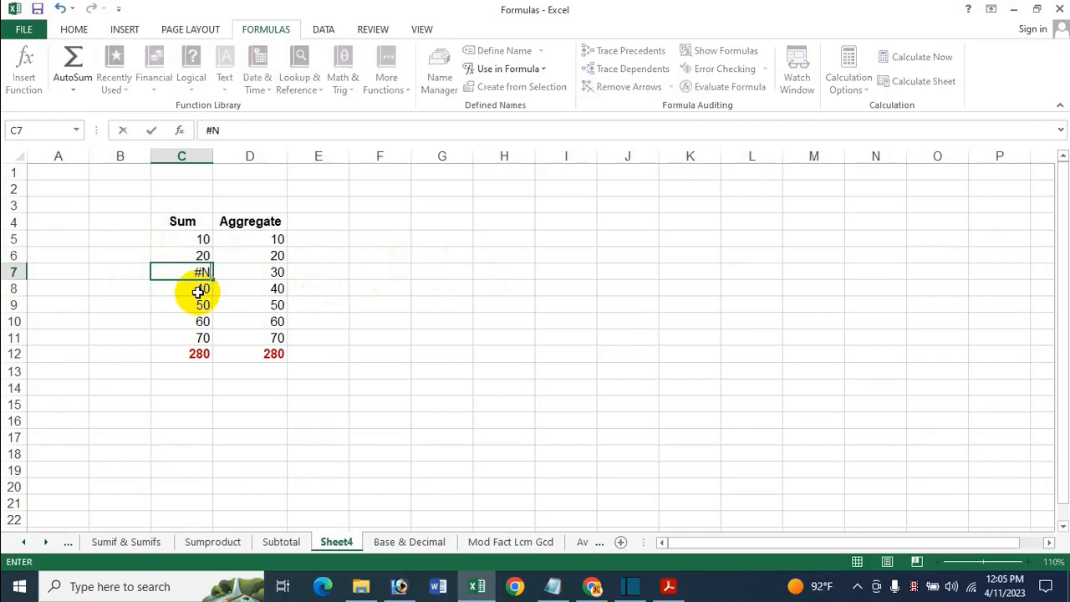
{"action": "type", "text": "/A"}
{"action": "key", "text": "Return"}
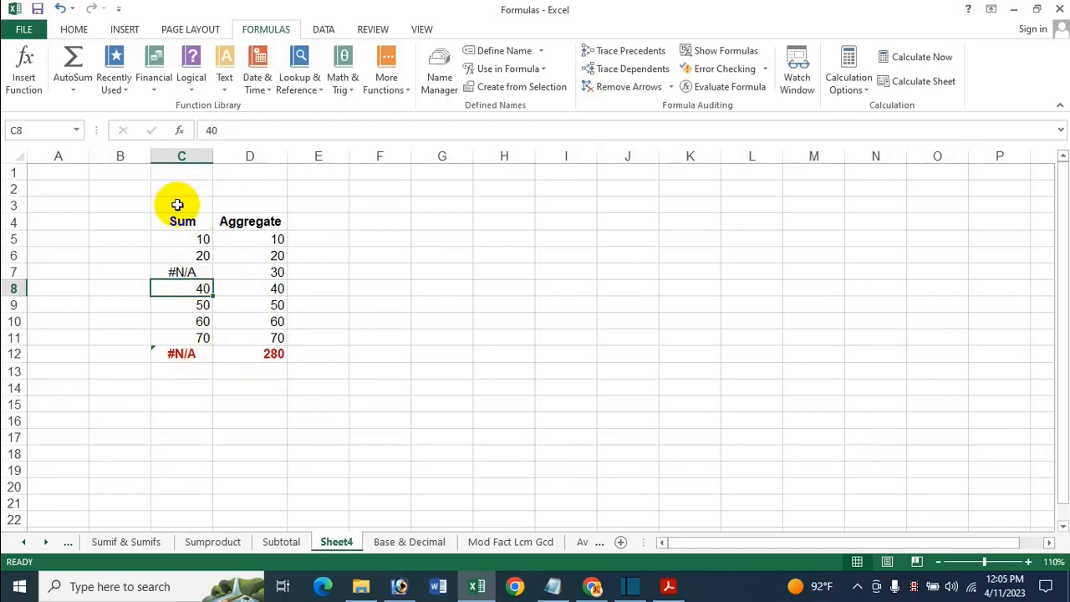
Fill the #N/A error from C7 into D7 to compare both totals, and undo both error entries.
{"action": "left_click", "coordinate": [191, 269]}
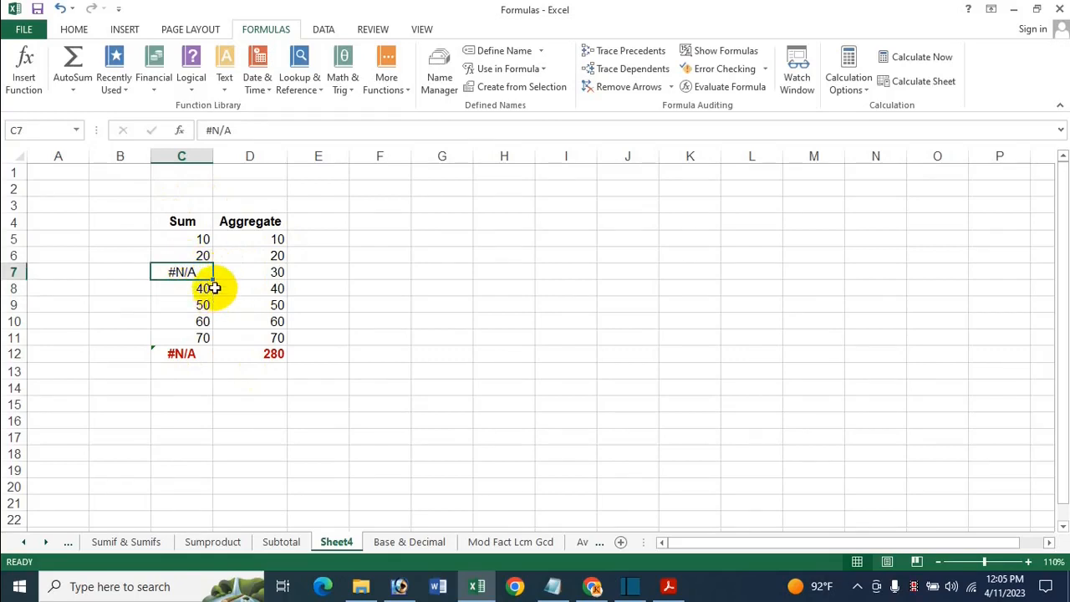
{"action": "left_click_drag", "start_coordinate": [212, 281], "coordinate": [293, 276]}
{"action": "left_click", "coordinate": [251, 334]}
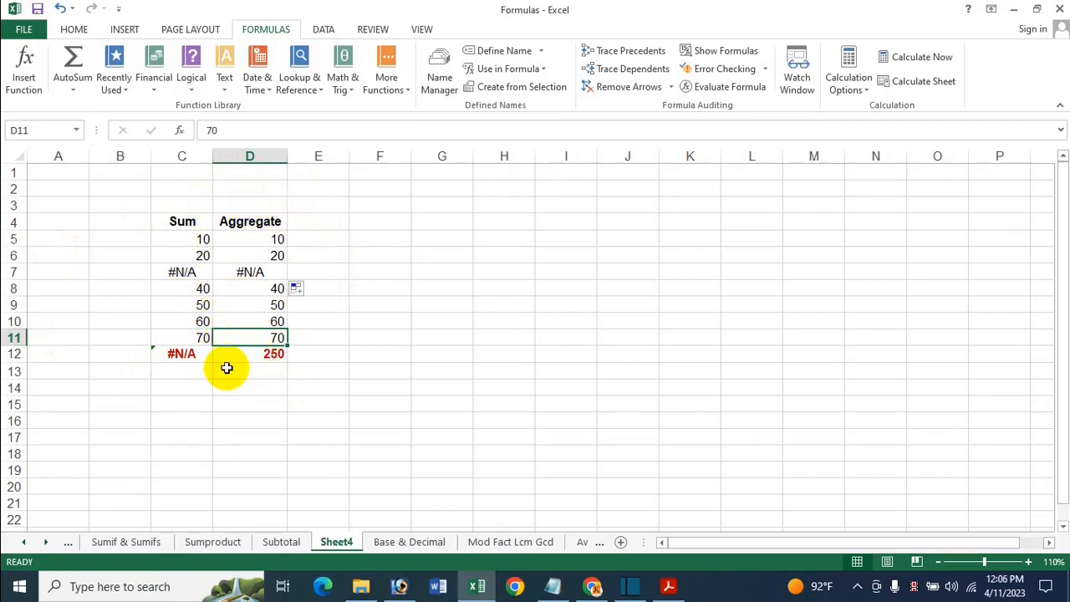
{"action": "key", "text": "ctrl+z"}
{"action": "key", "text": "ctrl+z"}
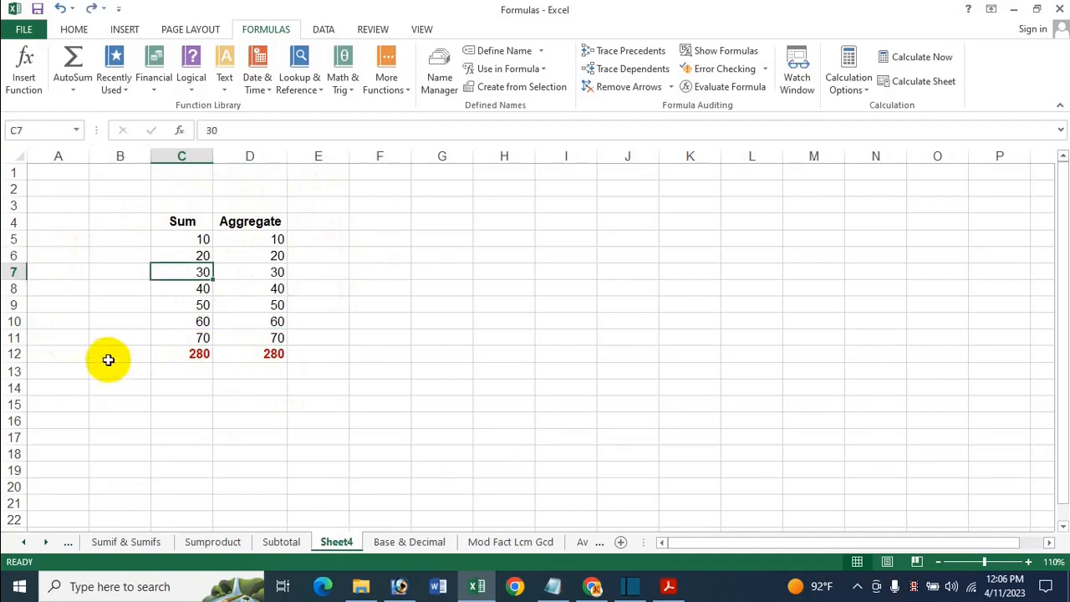
Hide rows 5 and 6 to compare how SUM and AGGREGATE treat hidden rows.
{"action": "left_click_drag", "start_coordinate": [10, 256], "coordinate": [10, 241]}
{"action": "right_click", "coordinate": [150, 253]}
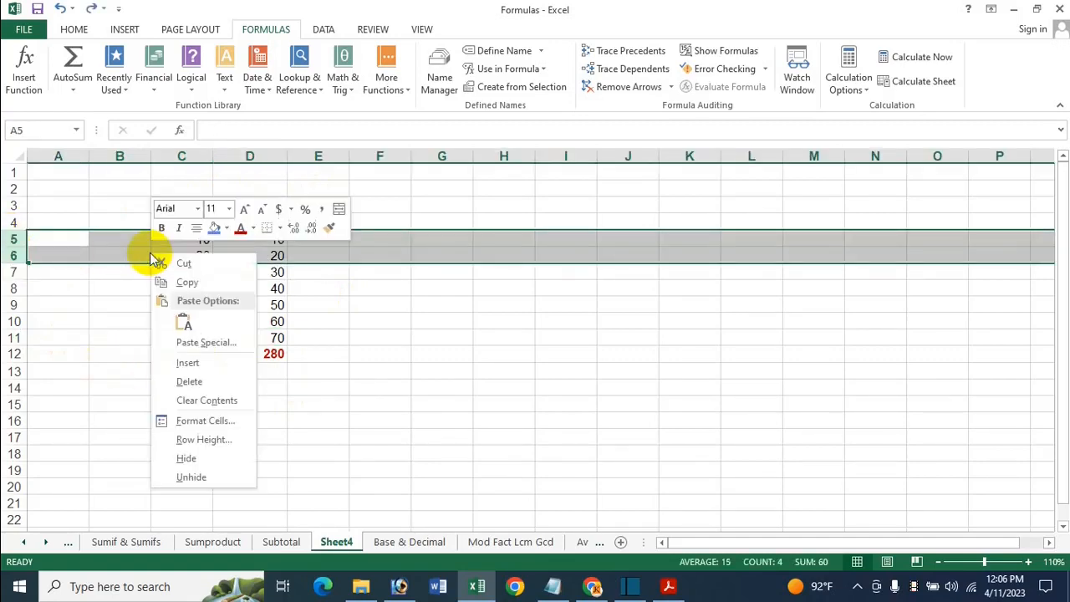
{"action": "left_click", "coordinate": [191, 458]}
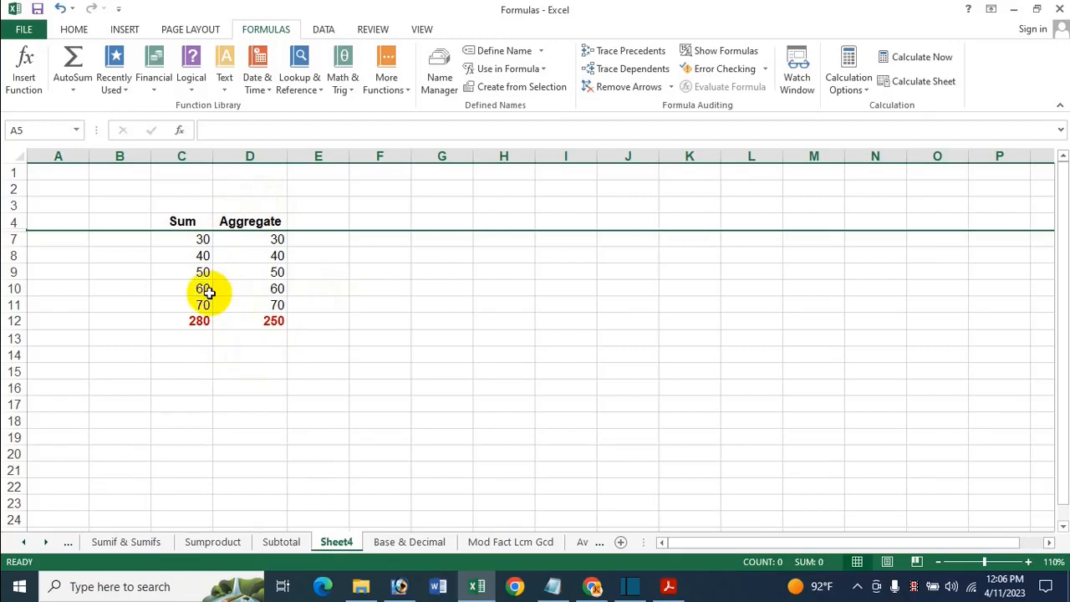
Unhide rows 5 and 6 and deselect them.
{"action": "right_click", "coordinate": [17, 232]}
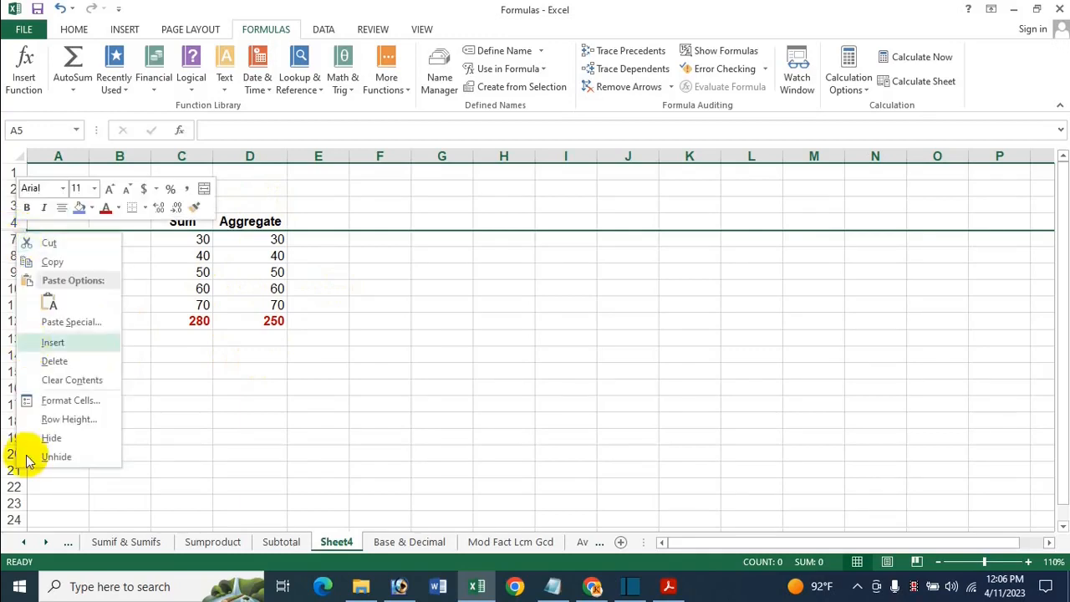
{"action": "left_click", "coordinate": [55, 438]}
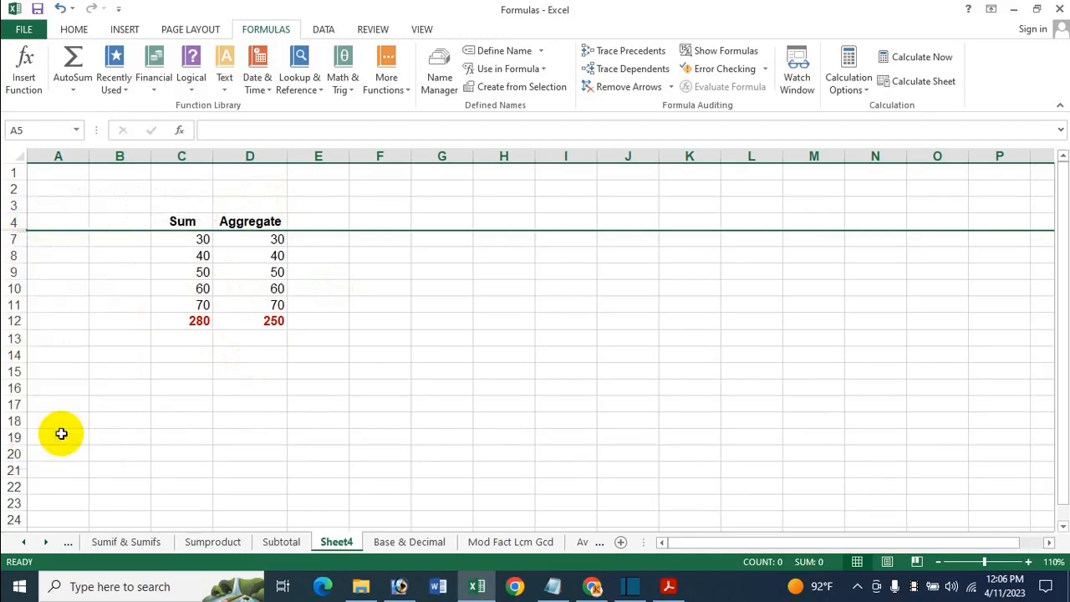
{"action": "right_click", "coordinate": [15, 230]}
{"action": "left_click", "coordinate": [62, 458]}
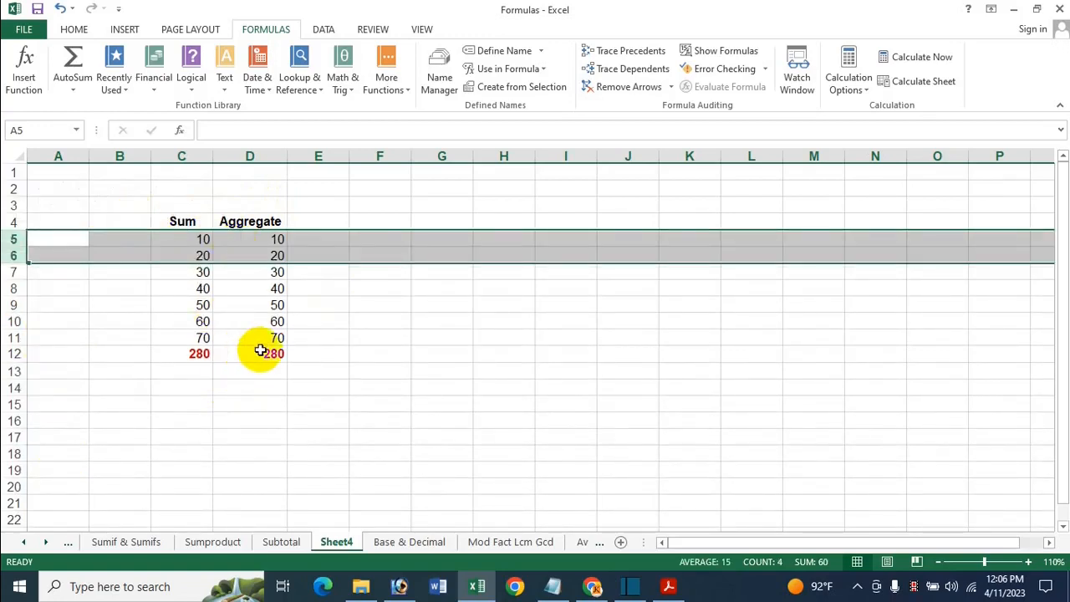
{"action": "left_click", "coordinate": [283, 370]}
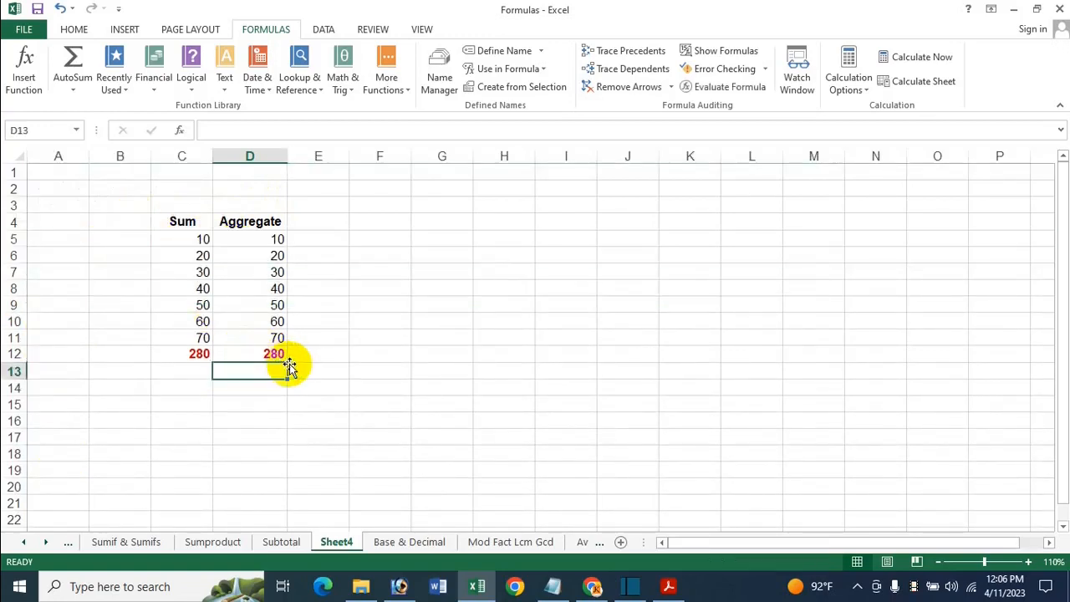
Switch to the PDF reader showing the title page on using the AGGREGATE function.
{"action": "left_click", "coordinate": [504, 288]}
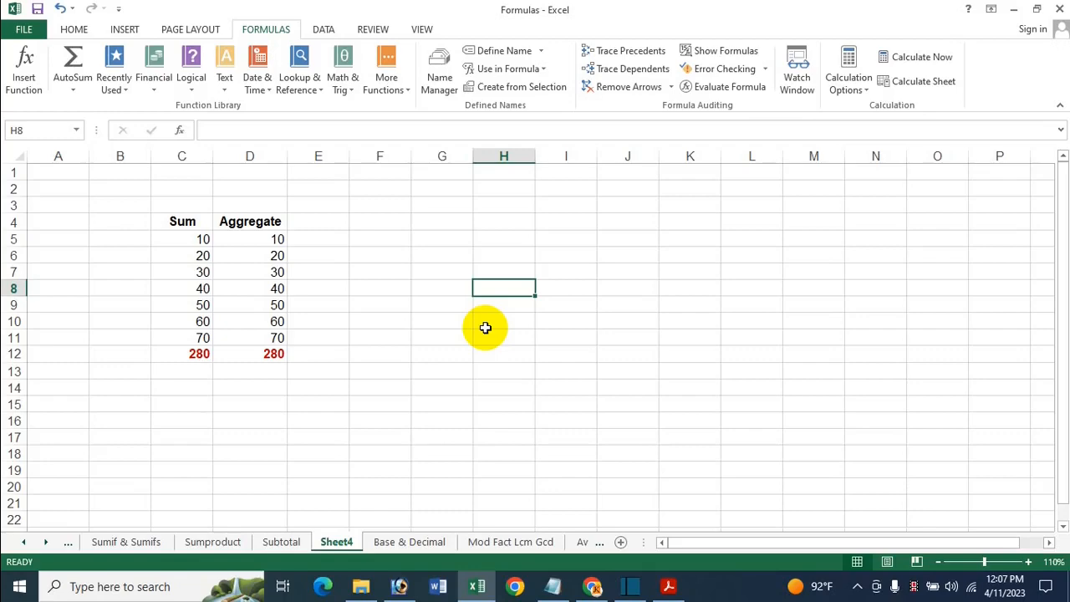
{"action": "left_click", "coordinate": [668, 586]}
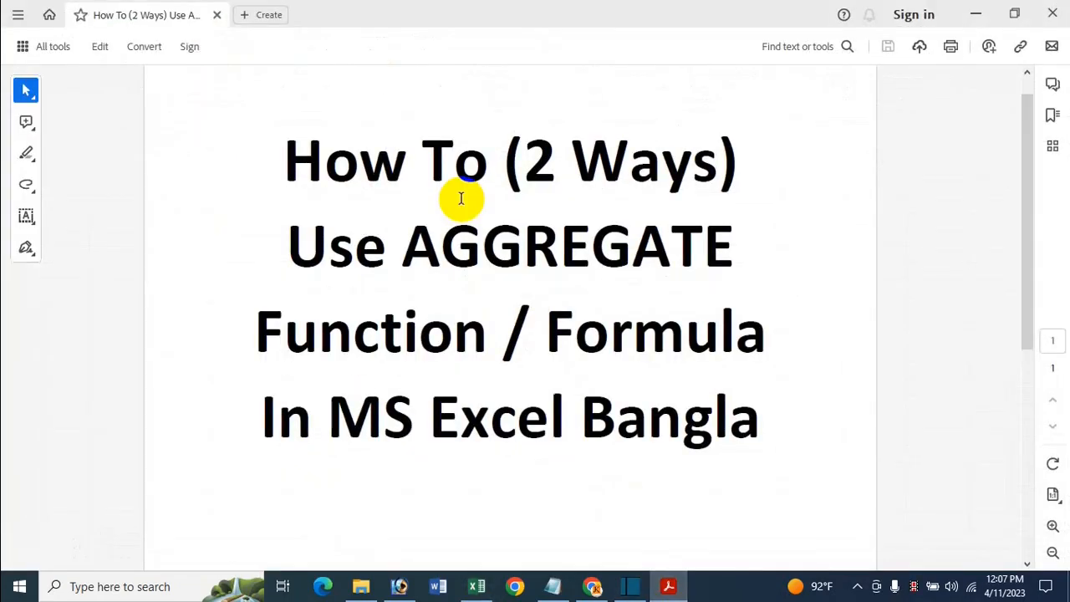